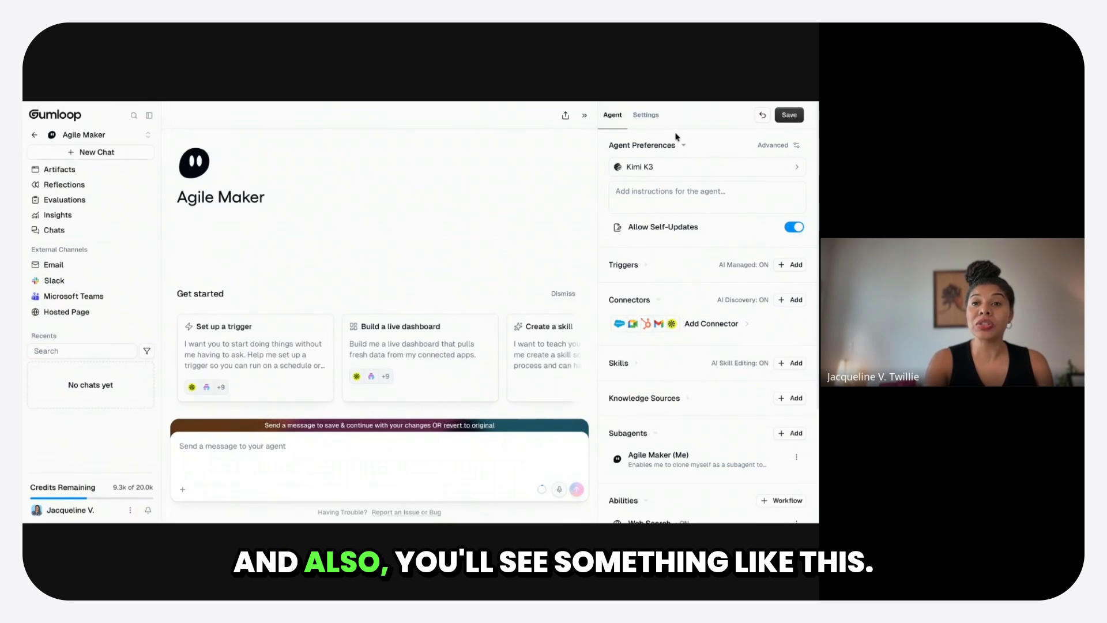
click(584, 115)
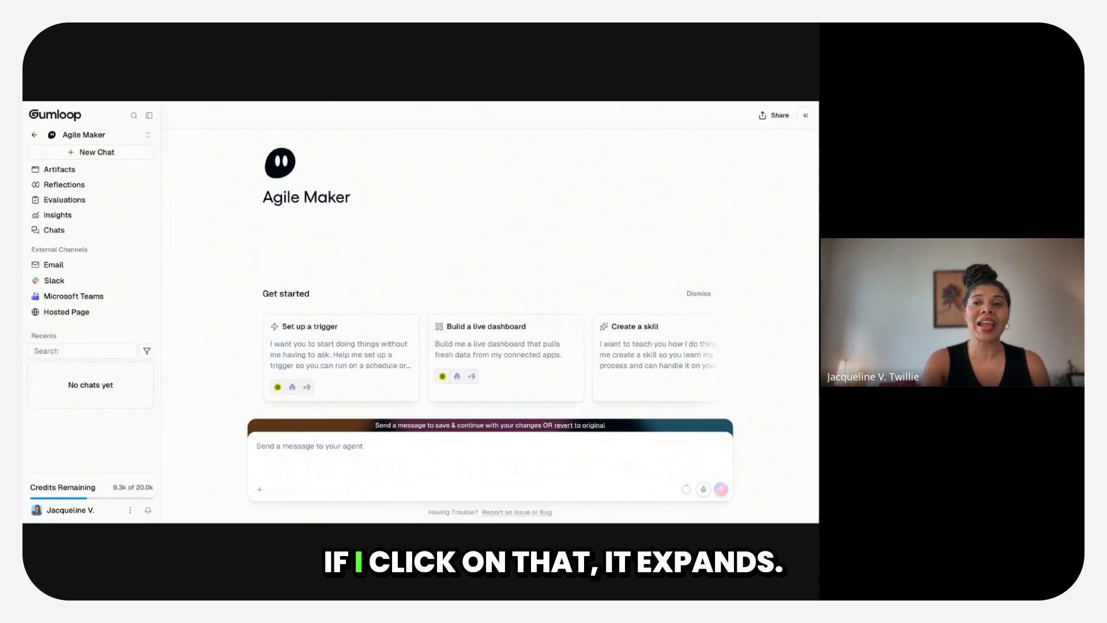
click(806, 115)
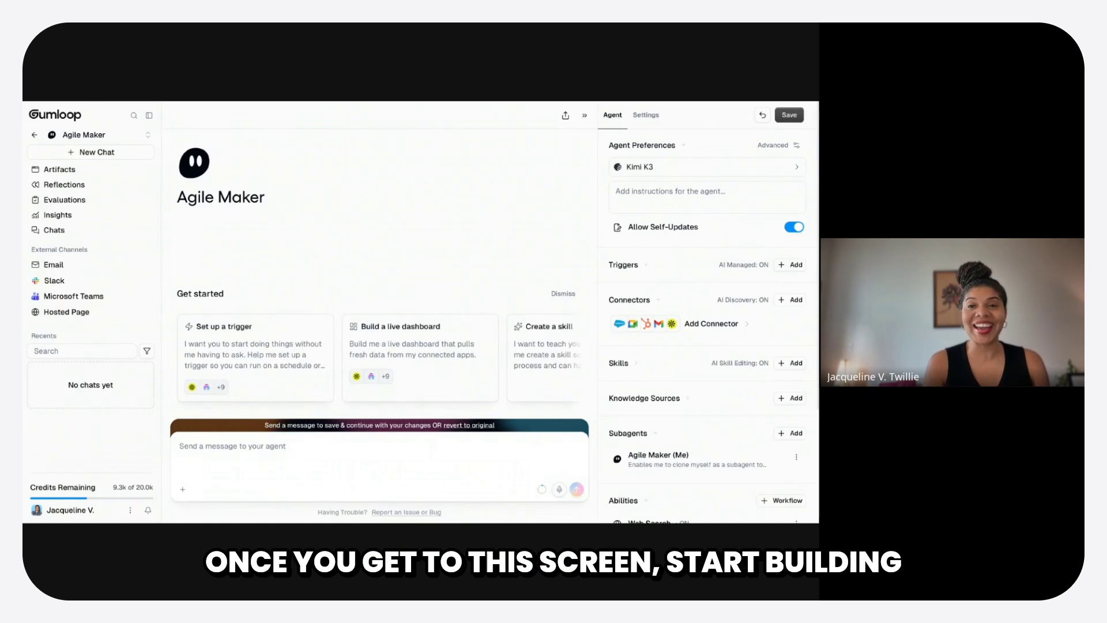
- Rename the agent in its settings to the owner's first name in possessive form followed by "Meeting Prep"
click(653, 117)
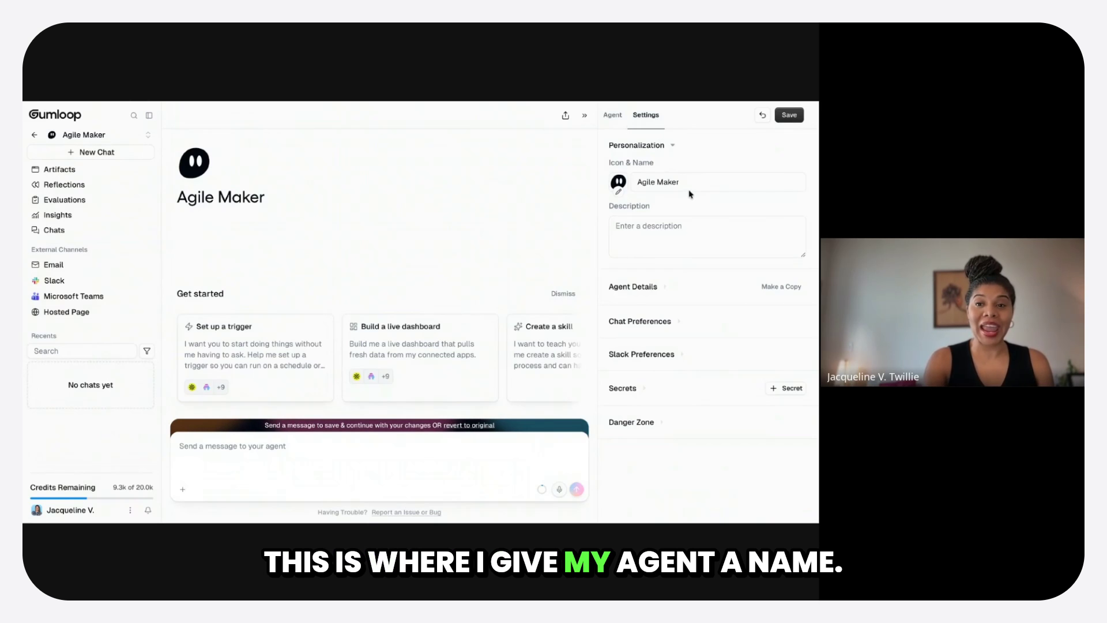
drag(690, 187, 556, 174)
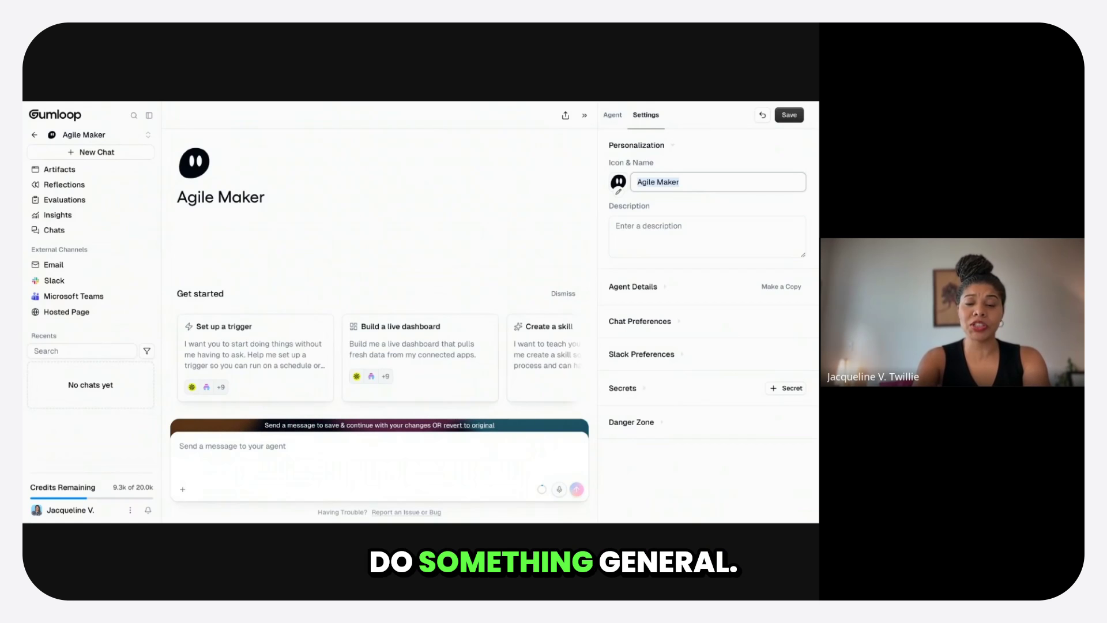
text(Jac)
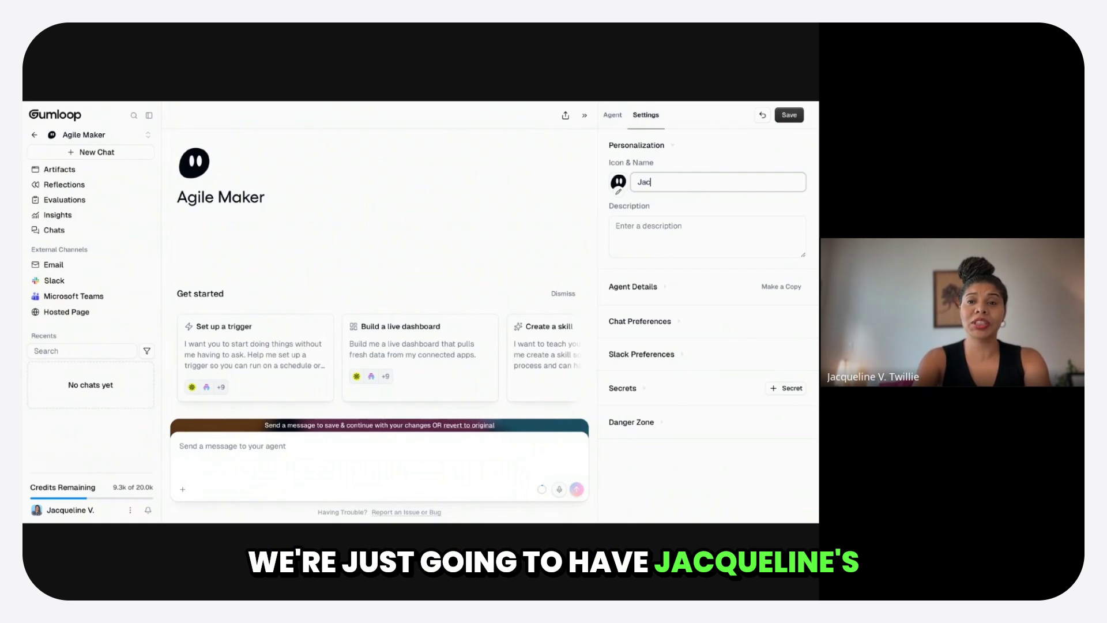
text(qqueline)
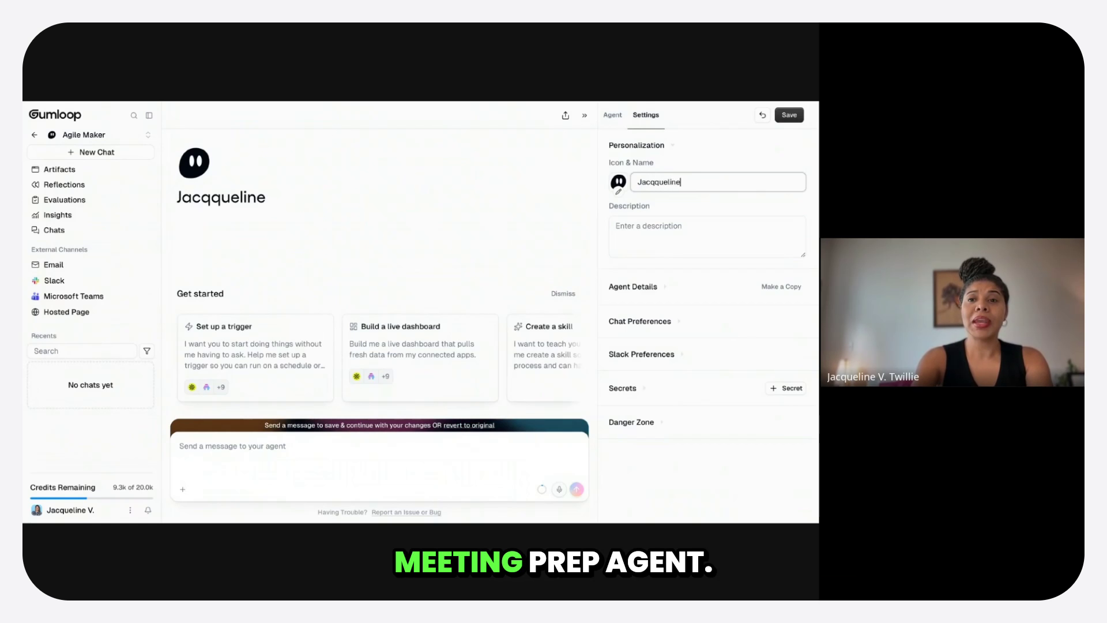
text('s )
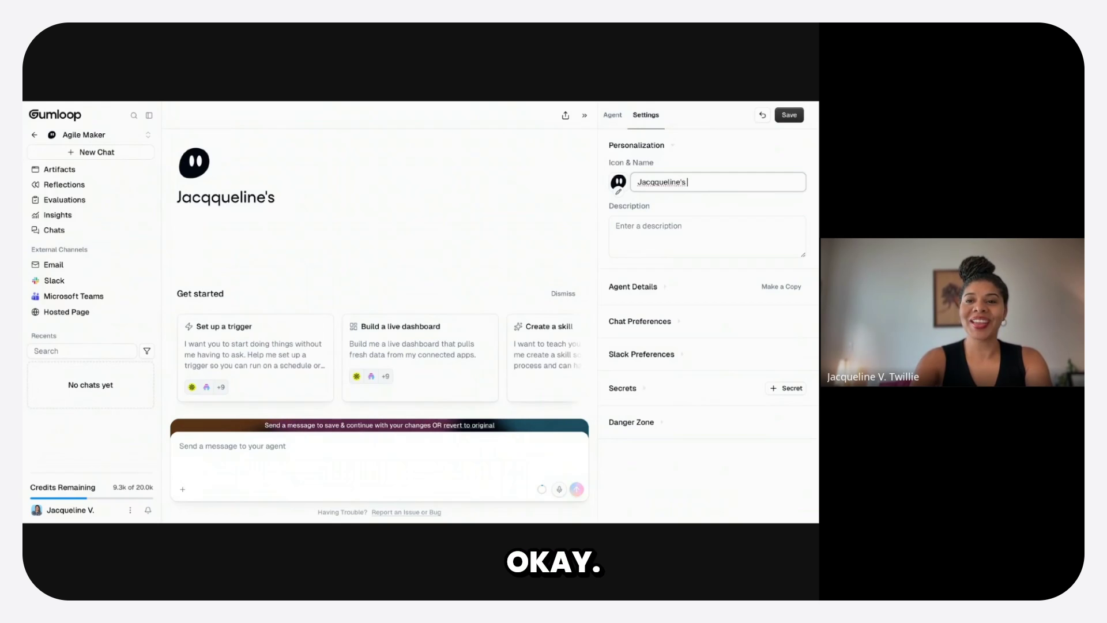
text(Meeting Prep)
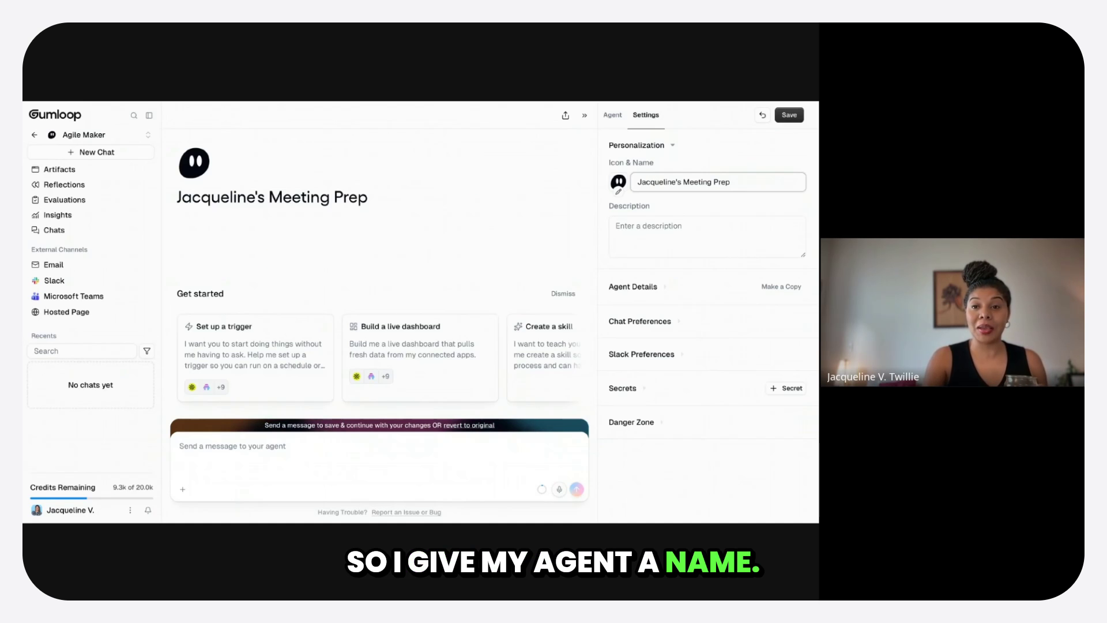
key(BackSpace)
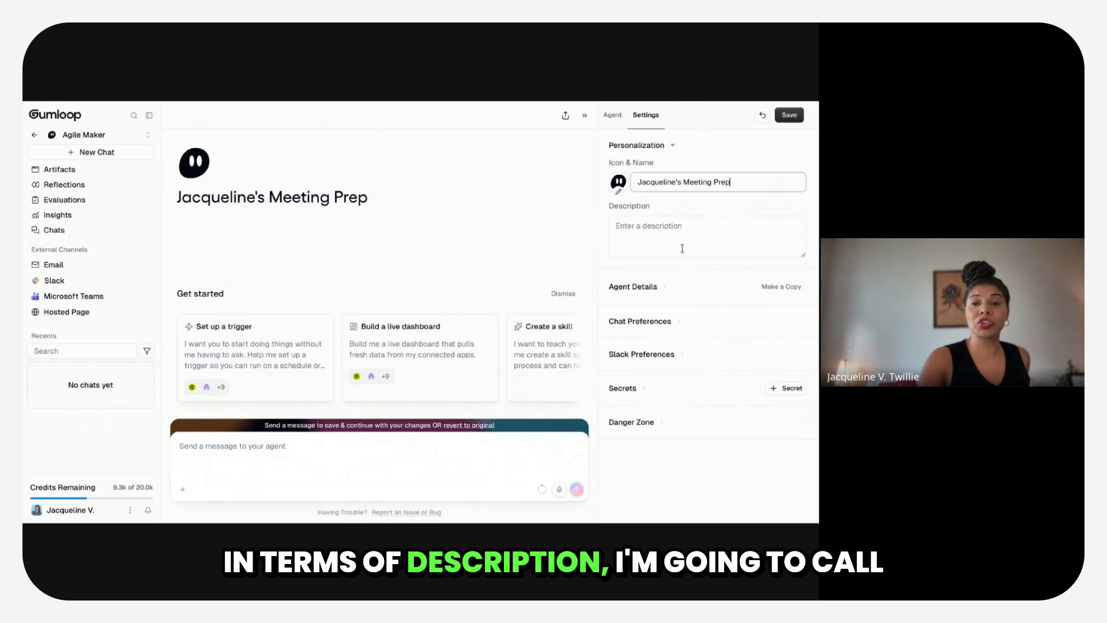
- Set the agent's description to "Meeting prep agent for" plus the owner's first name, and save the settings
text(Meeting prep)
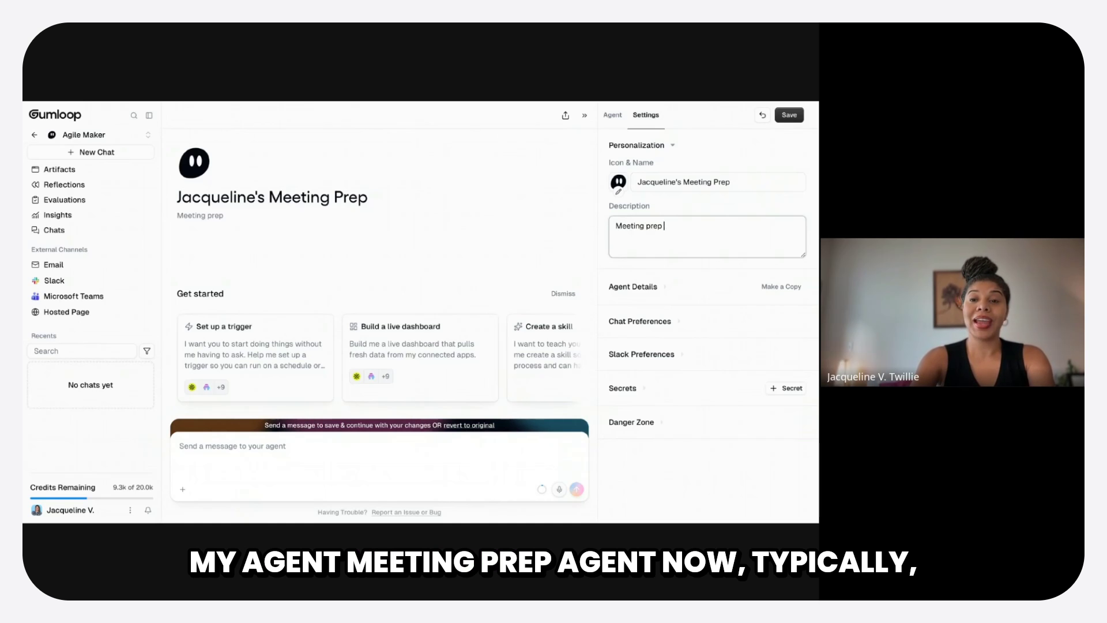
text( agent for Jacqueline)
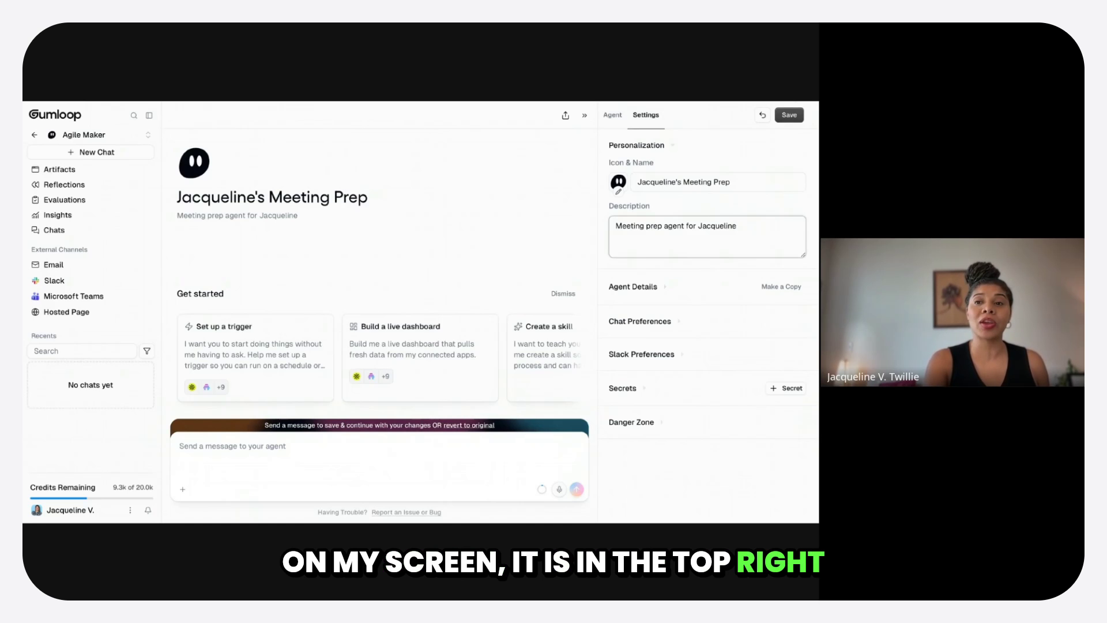
click(789, 115)
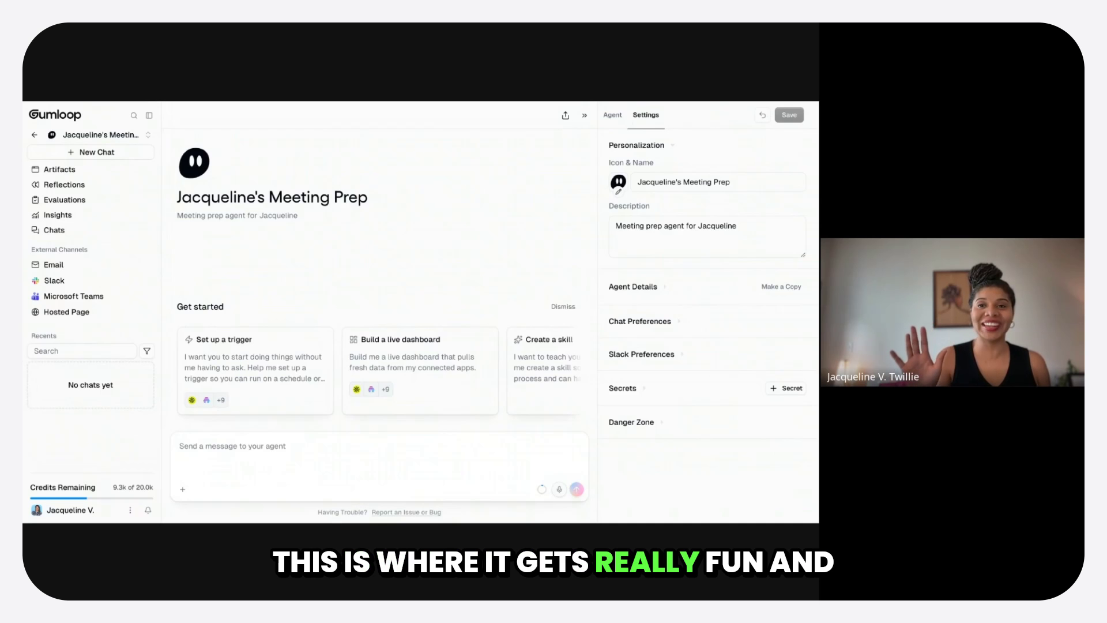
- Return to the agent's preferences and look through the available AI models
click(614, 118)
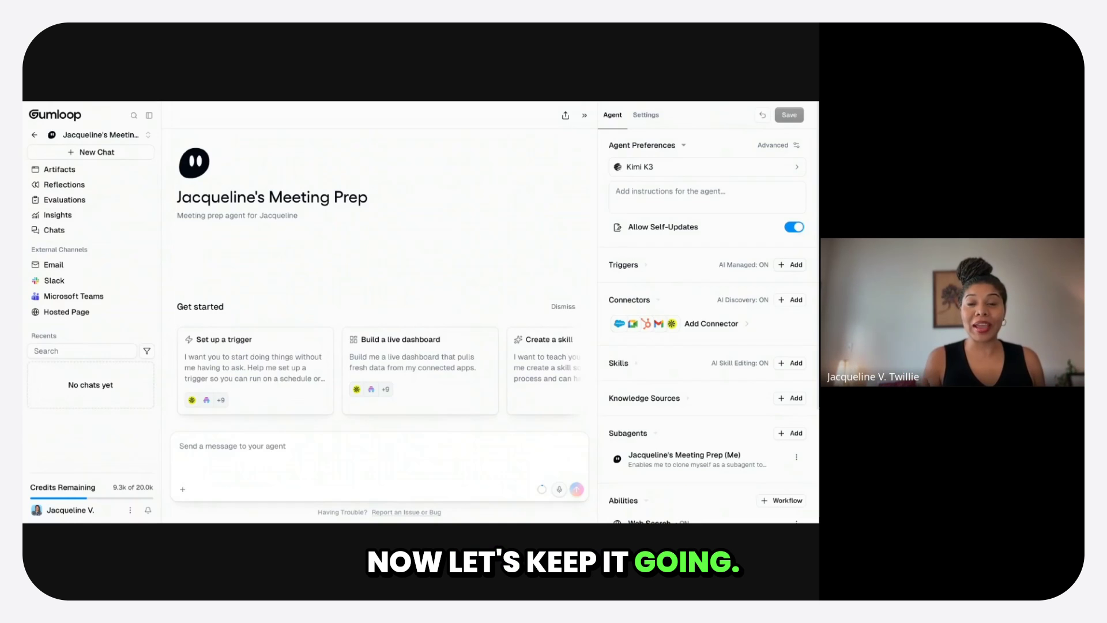
click(664, 166)
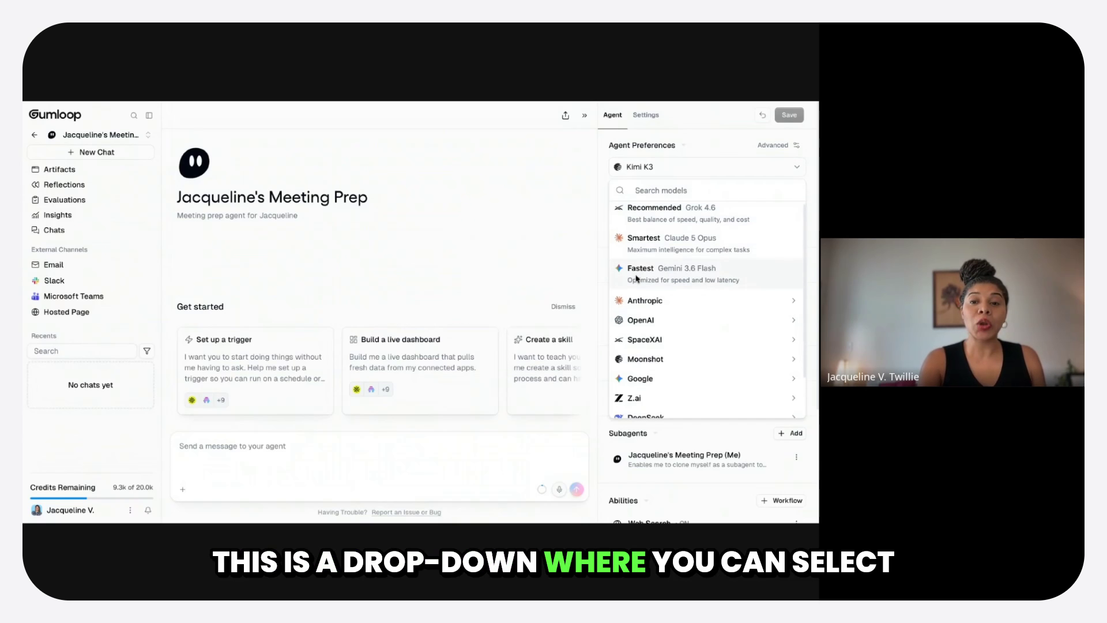
scroll(636, 278, down, 1)
scroll(638, 276, up, 1)
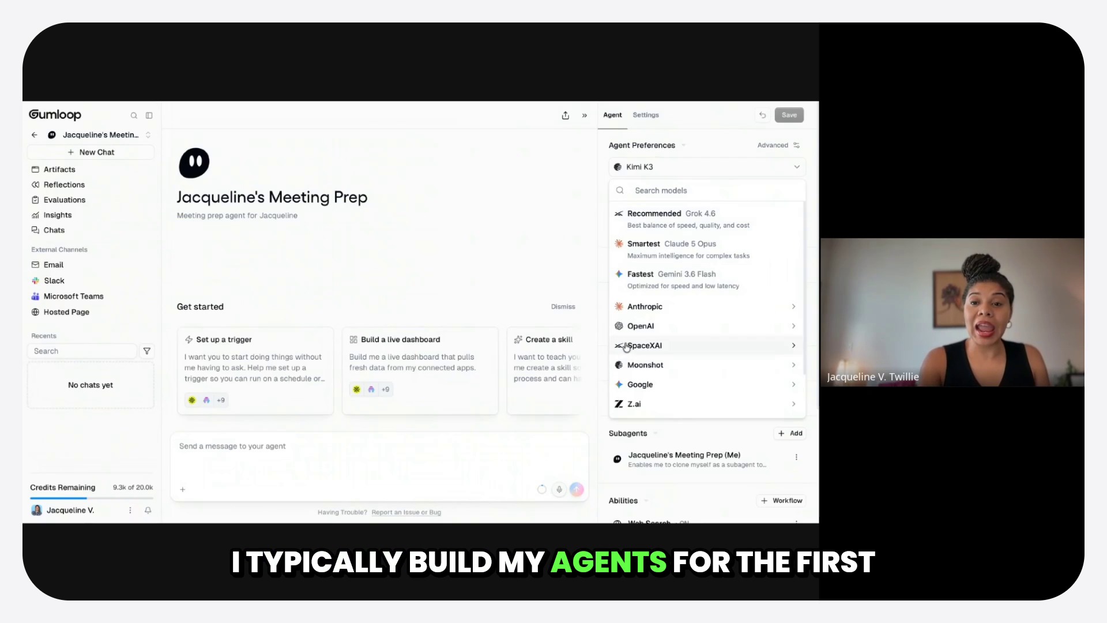
- Try the Smartest (Claude 5 Opus) model for the agent and bring up the list of Anthropic models
click(641, 251)
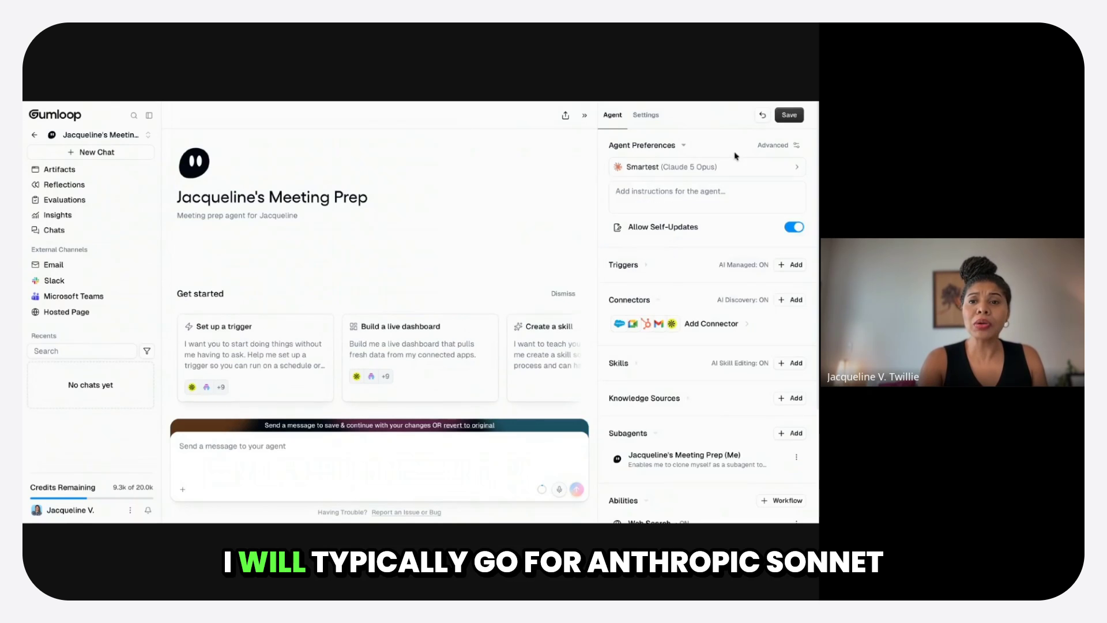
click(709, 174)
click(635, 306)
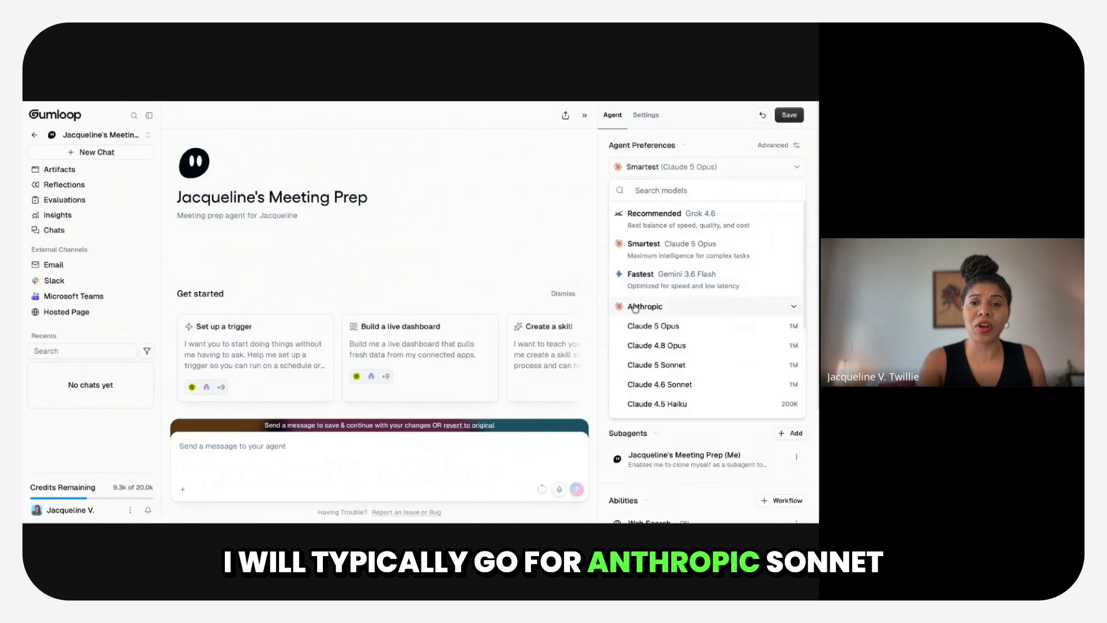
mouse_move(649, 361)
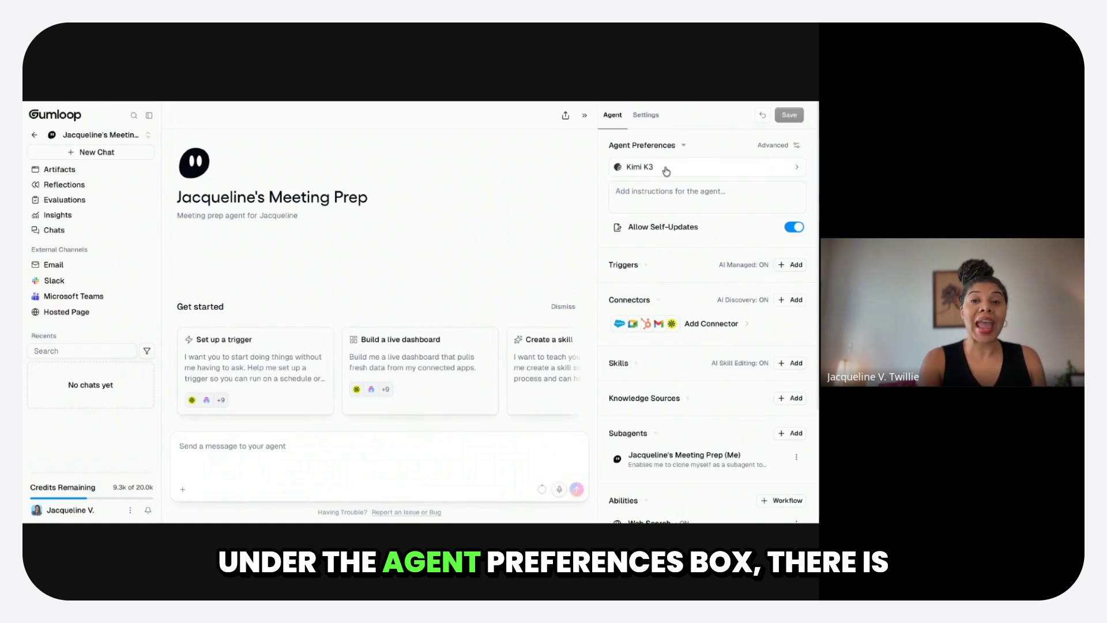
- Start the agent's instructions with "Hey! when I prep for meeting I like to know who I'm topic, their company, their bio"
click(680, 206)
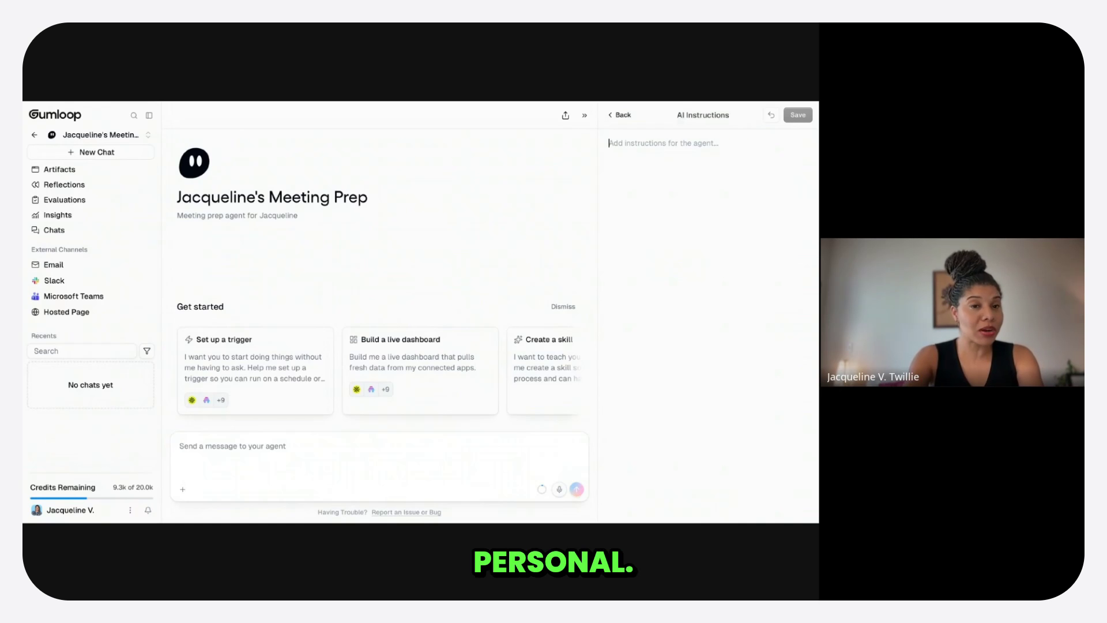
text(Hey)
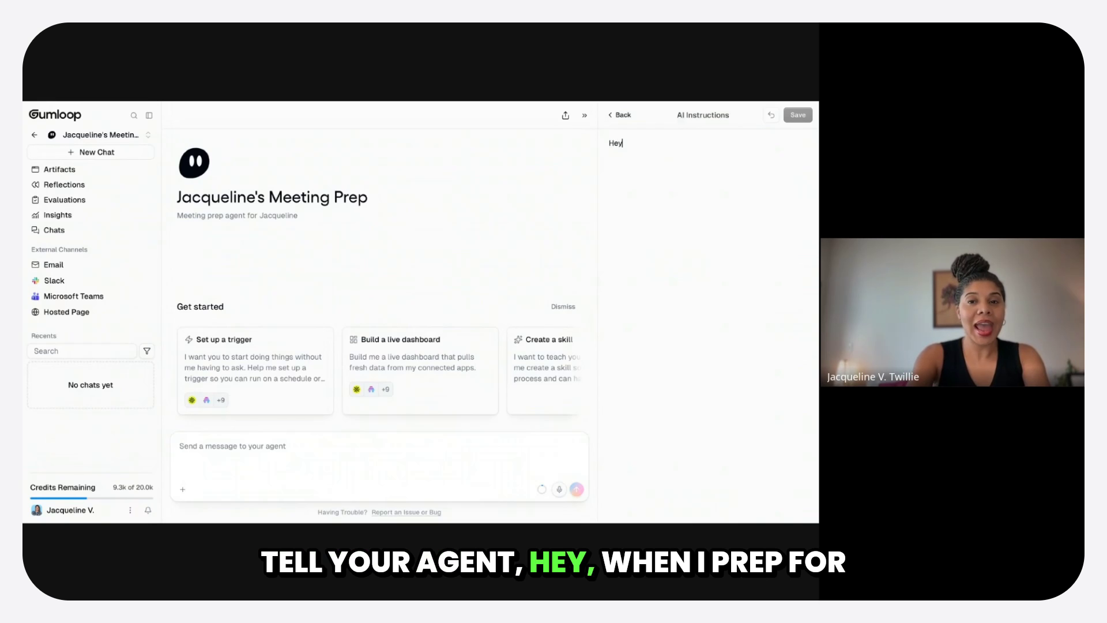
text(! when)
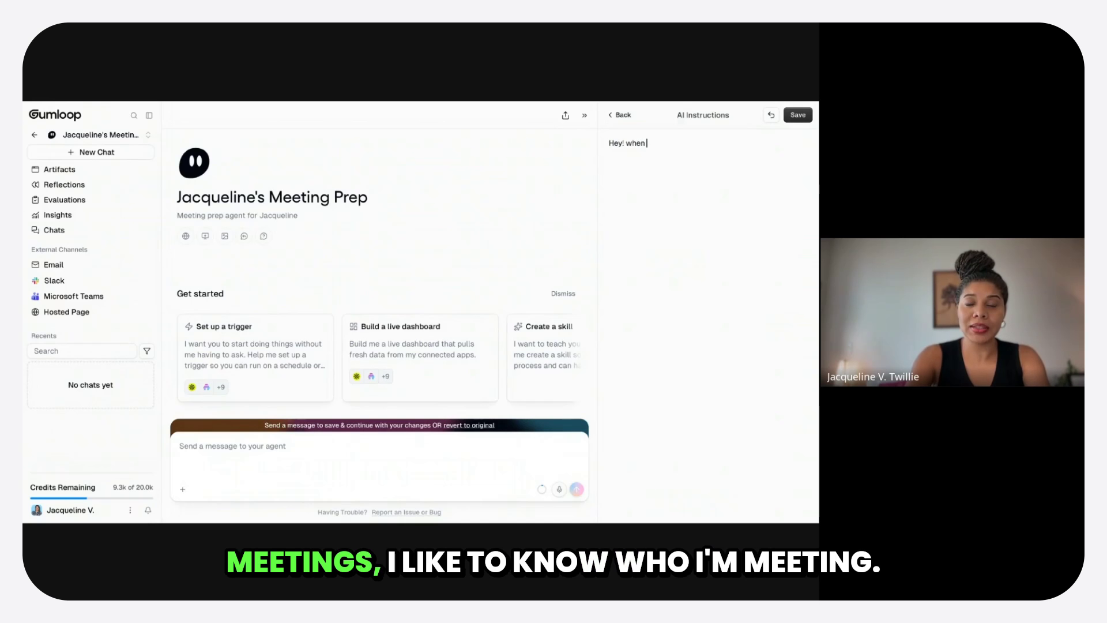
text( I prep for meeting I like to know who )
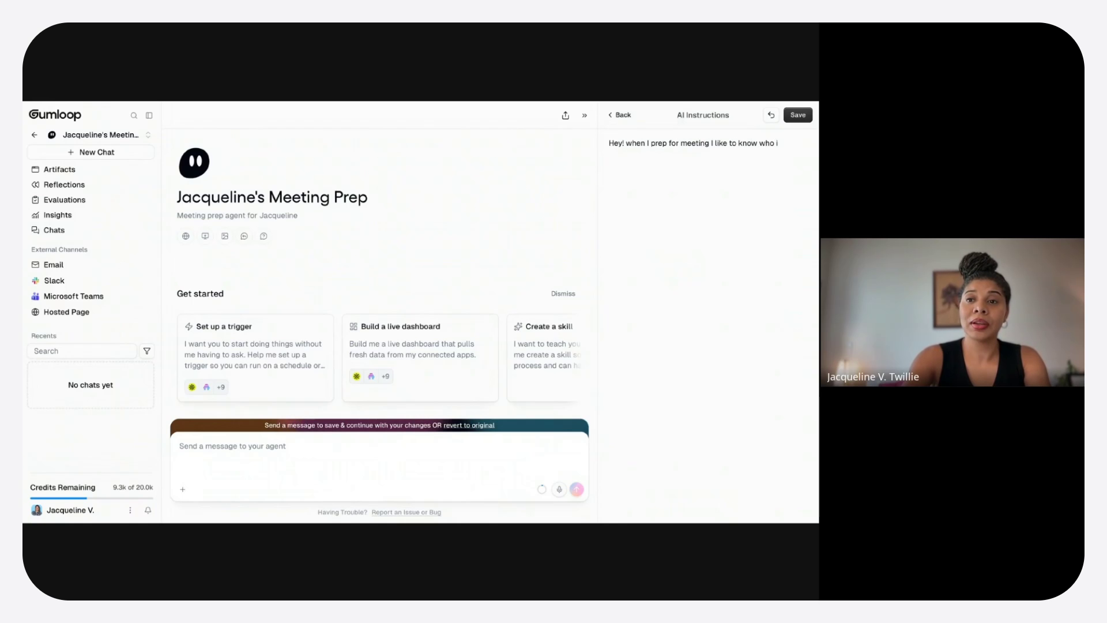
text(I'm topic, )
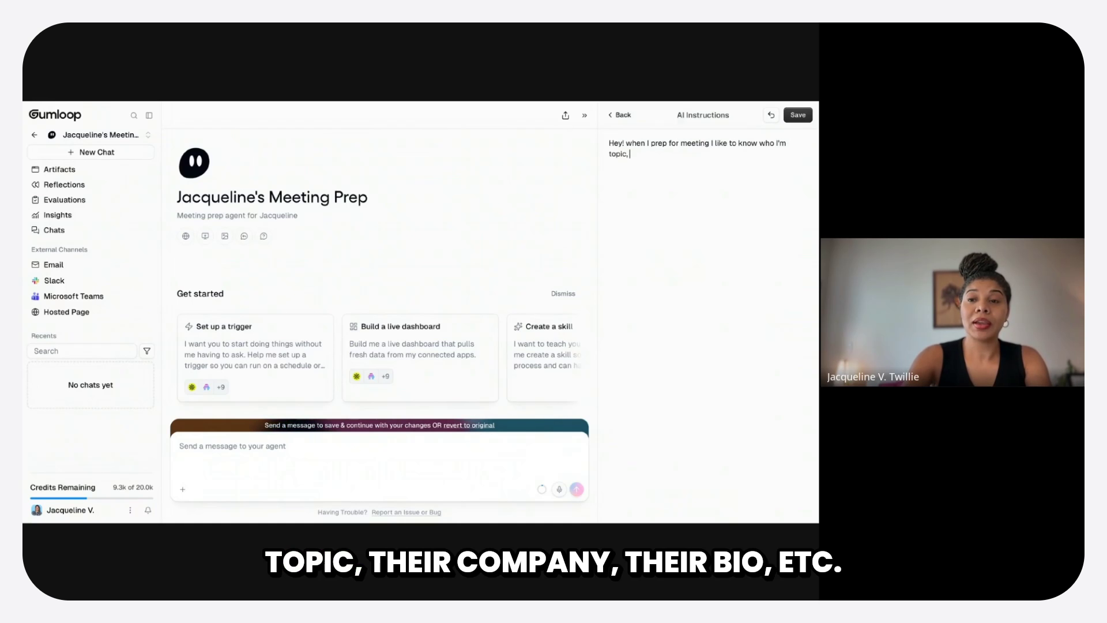
text(their company)
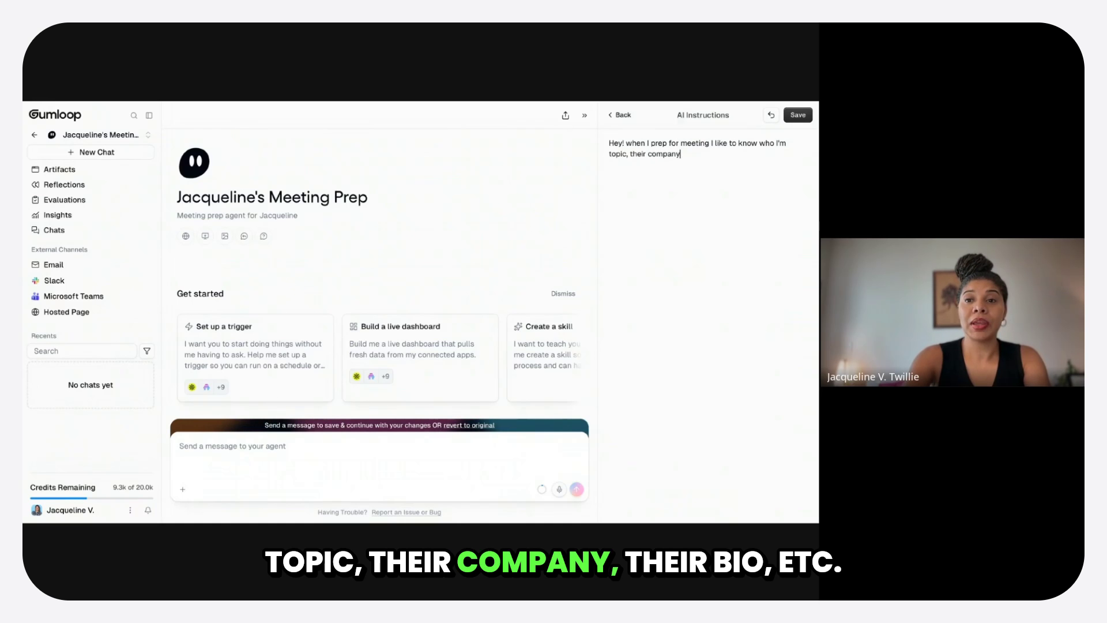
text(, their bi)
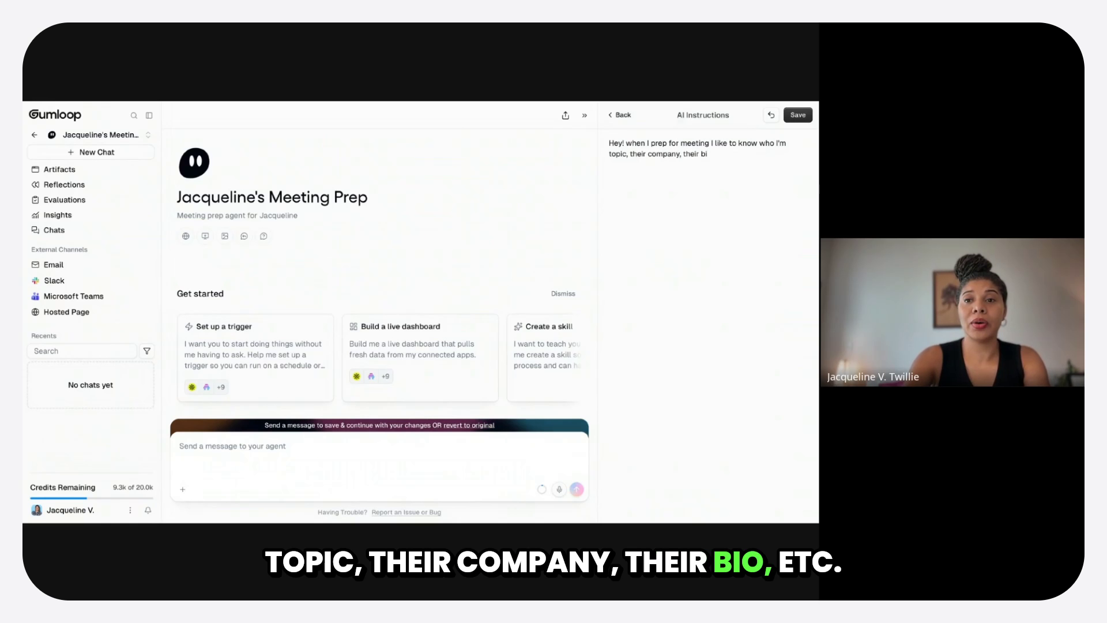
text(o,et)
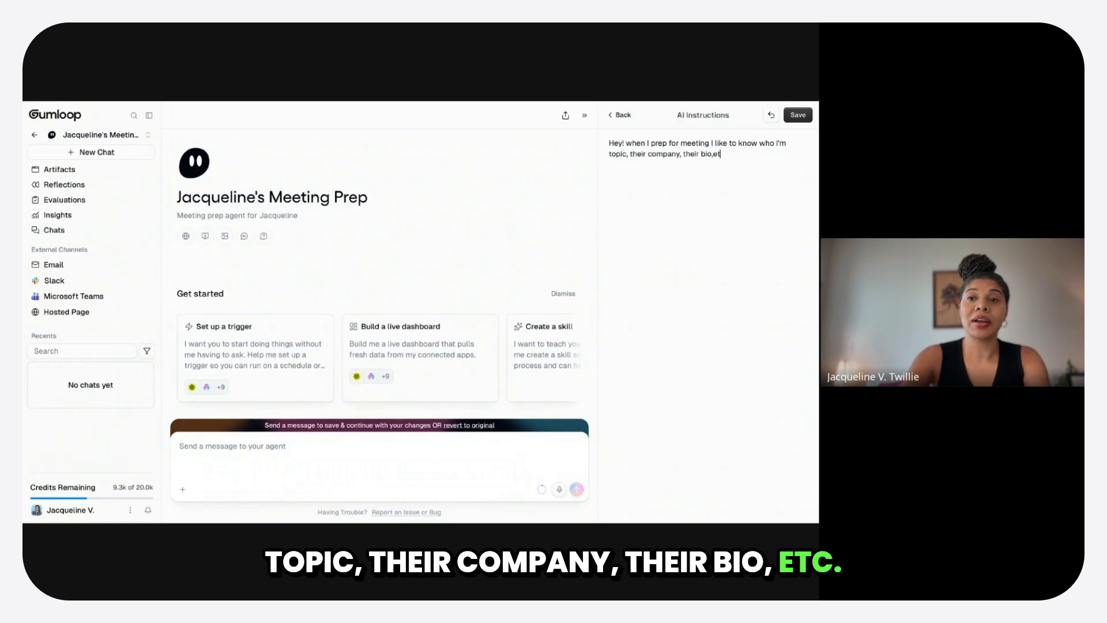
text(c. If it)
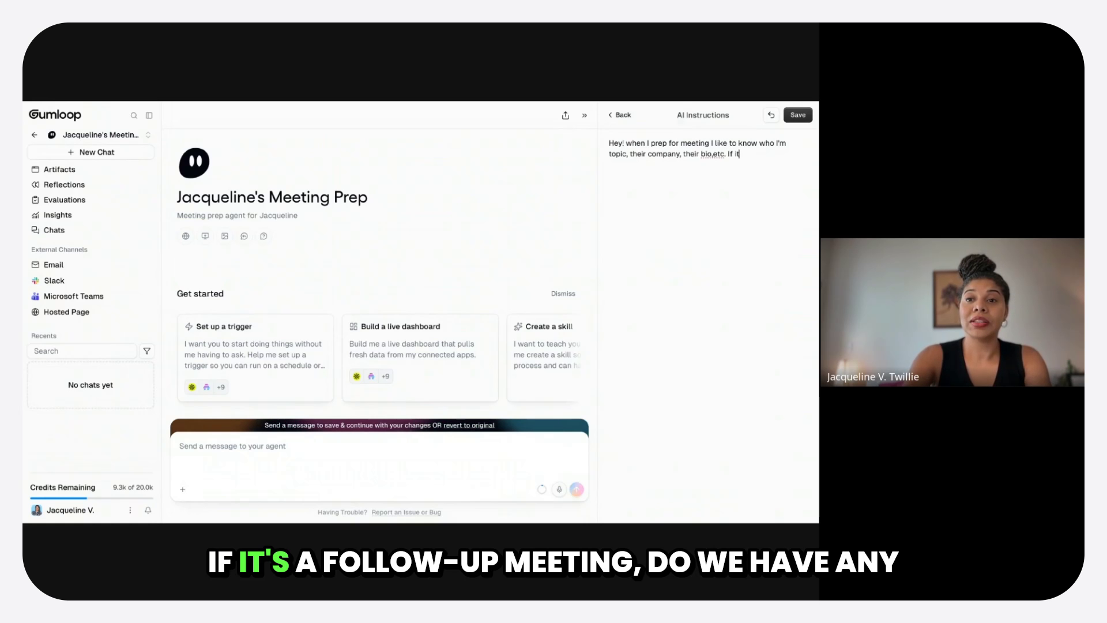
text('s a fol)
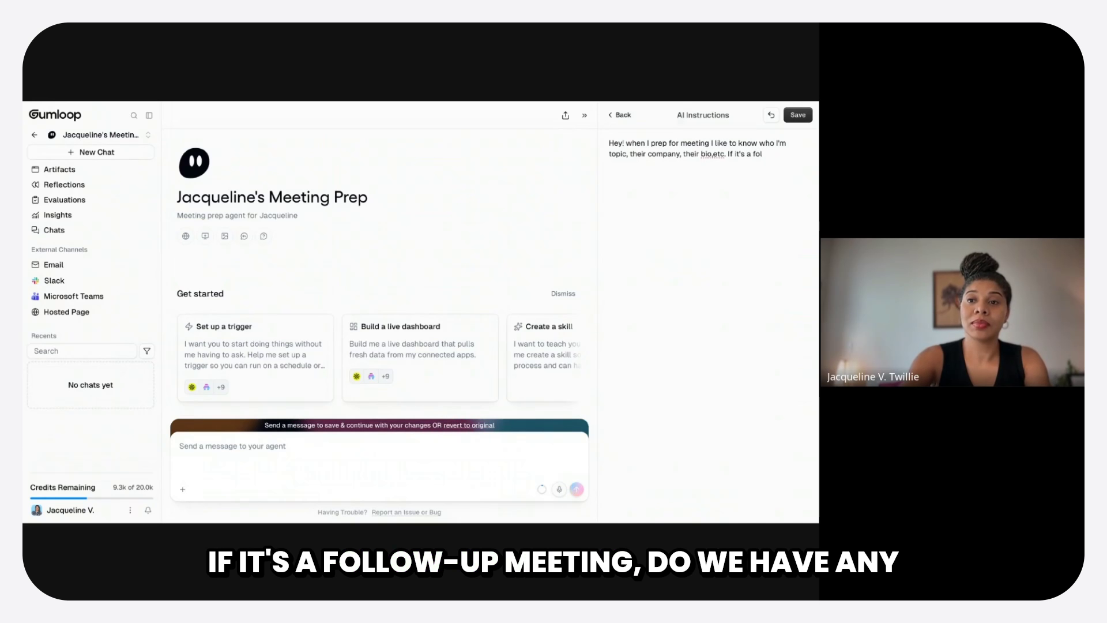
text(oow do we have)
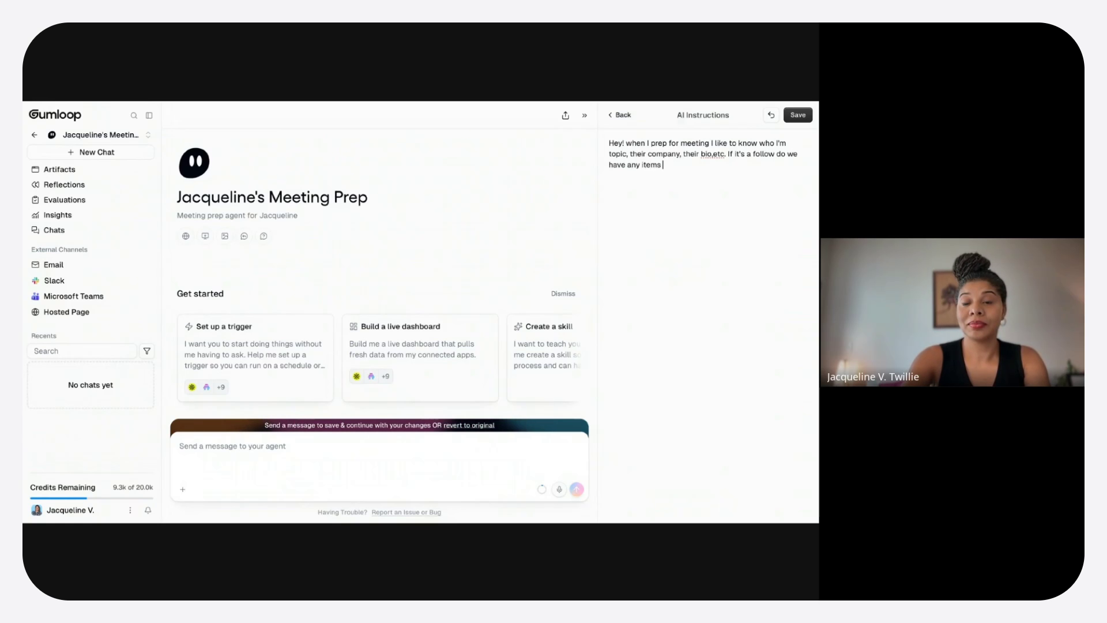
- Complete the instructions with ", etc. If it's a follow do we have any actions items or new topics to discuss." and save them
text(any actions itmes)
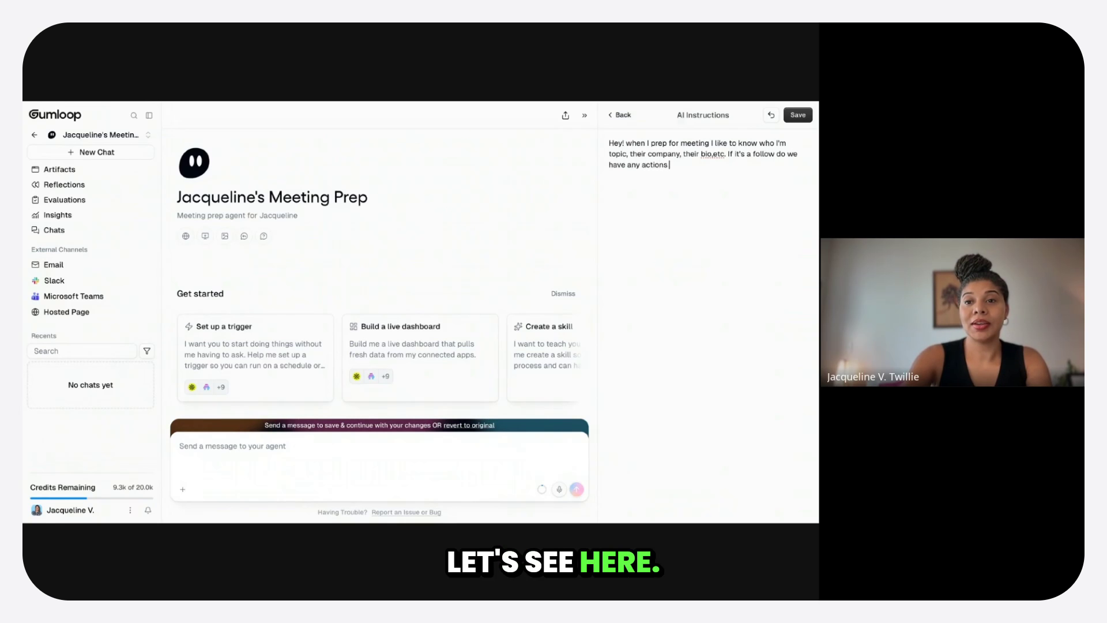
key(BackSpace)
key(BackSpace)
text(ems or new topics to discuss.)
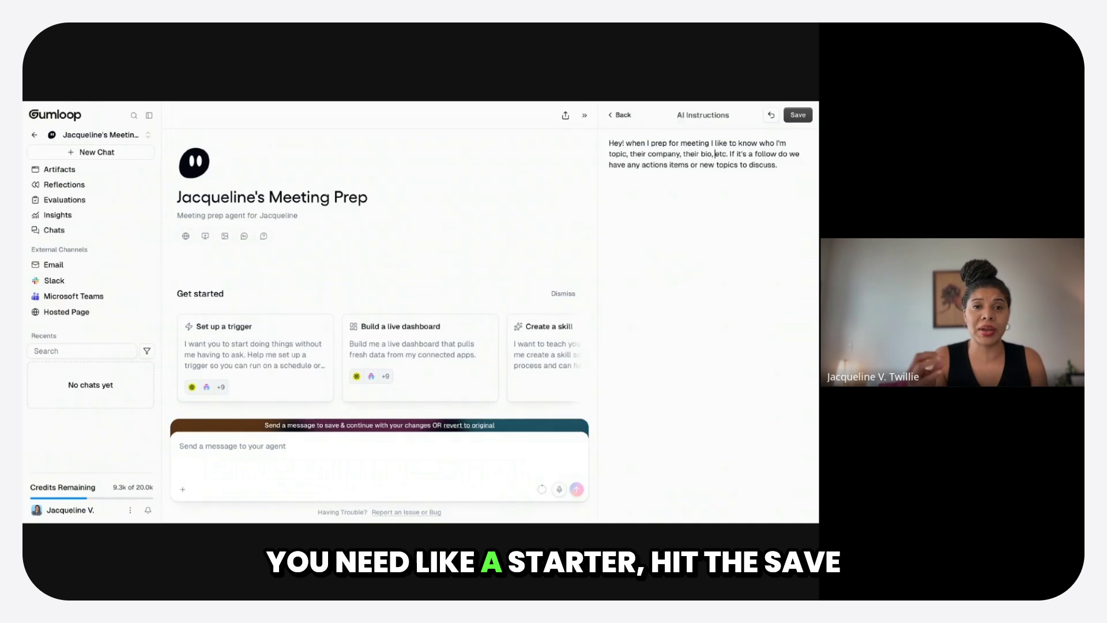
click(798, 115)
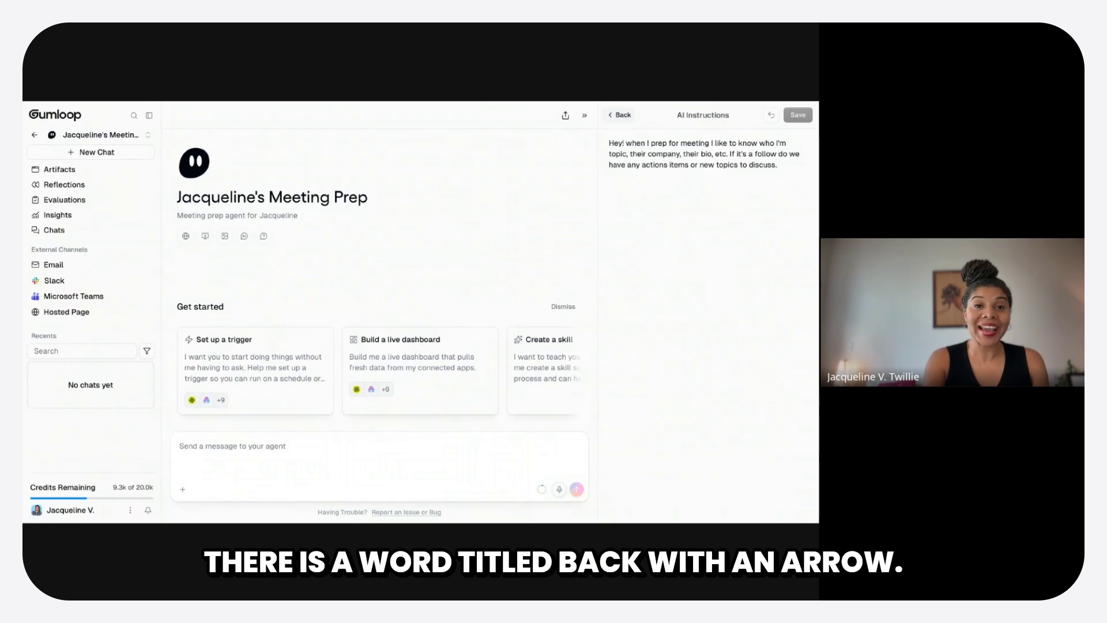
click(620, 115)
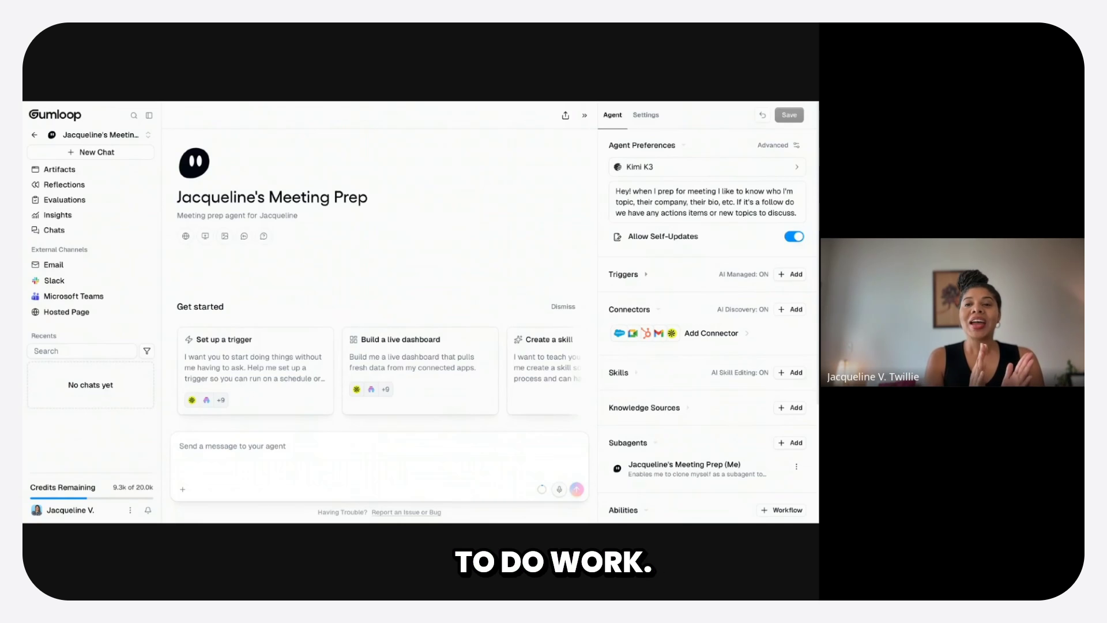
- Add a scheduled trigger to the agent and generate its recurring schedule from "run sunday - thursday at 7pm"
click(796, 275)
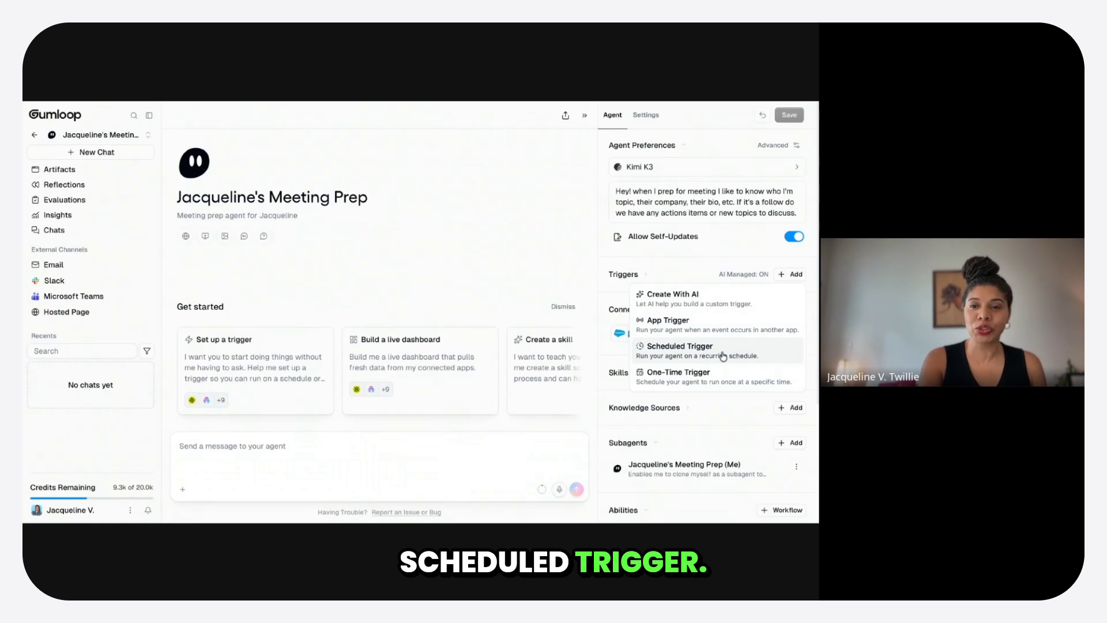
click(724, 356)
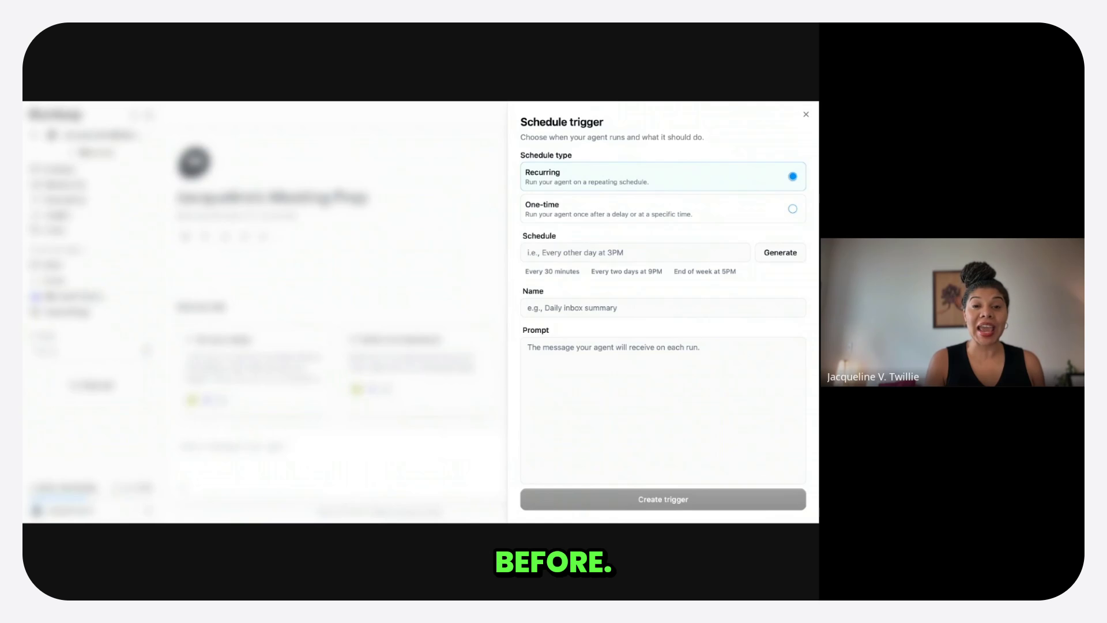
click(573, 254)
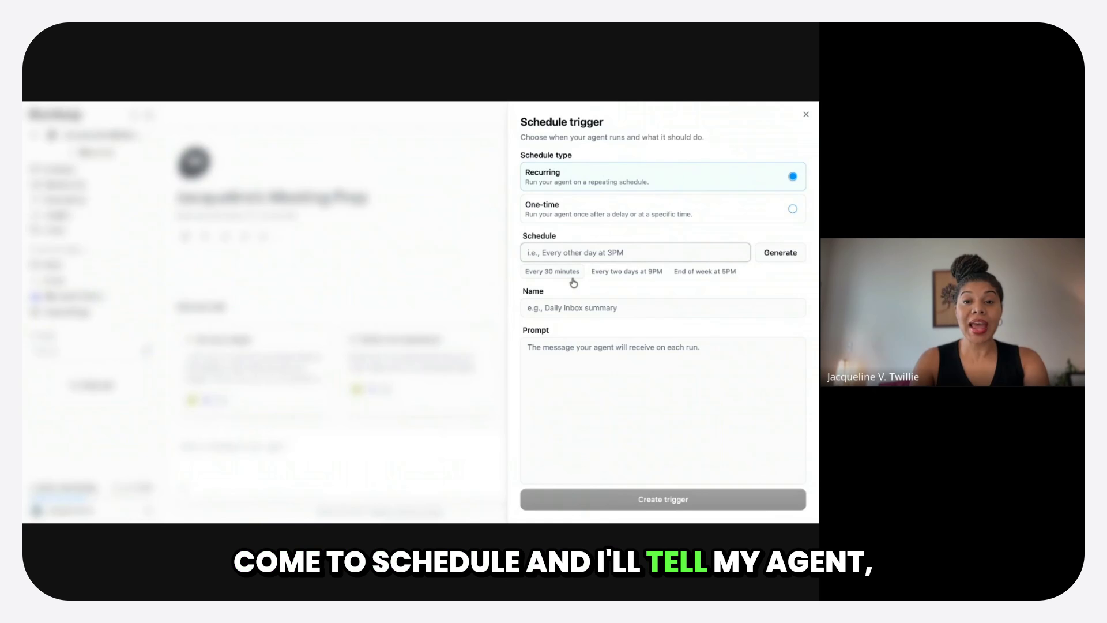
text(fun)
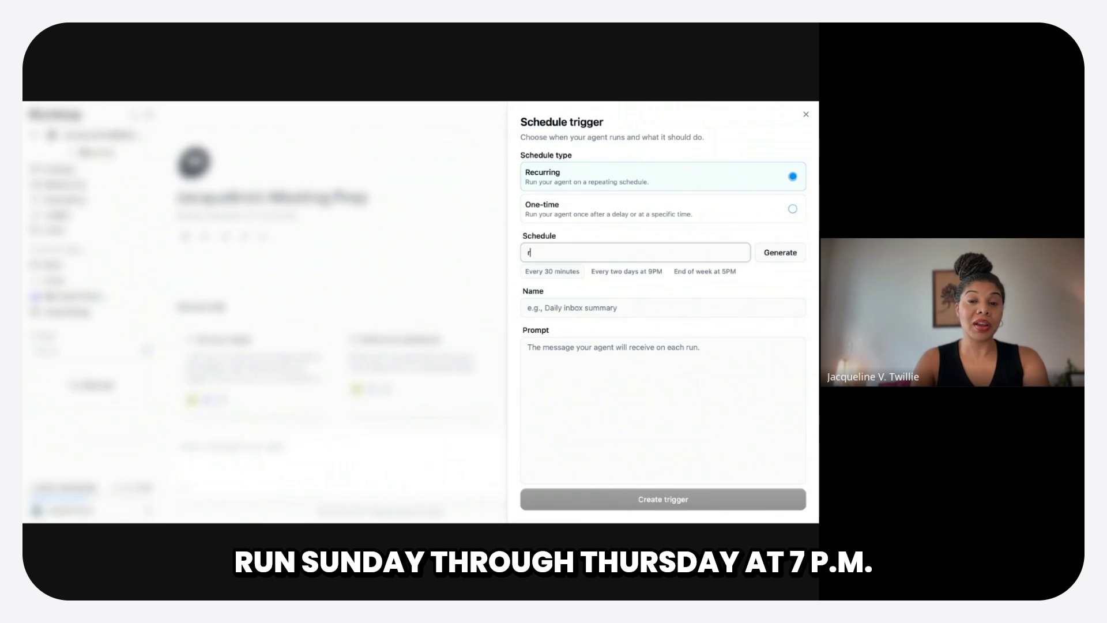
text( sunda)
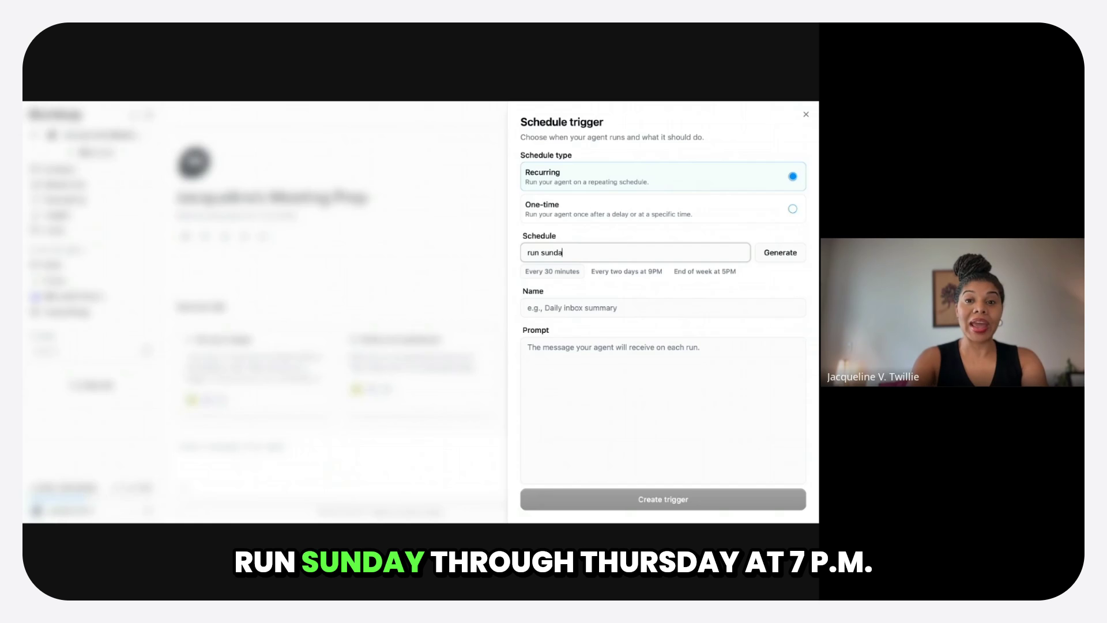
text(y - th)
key(BackSpace)
key(BackSpace)
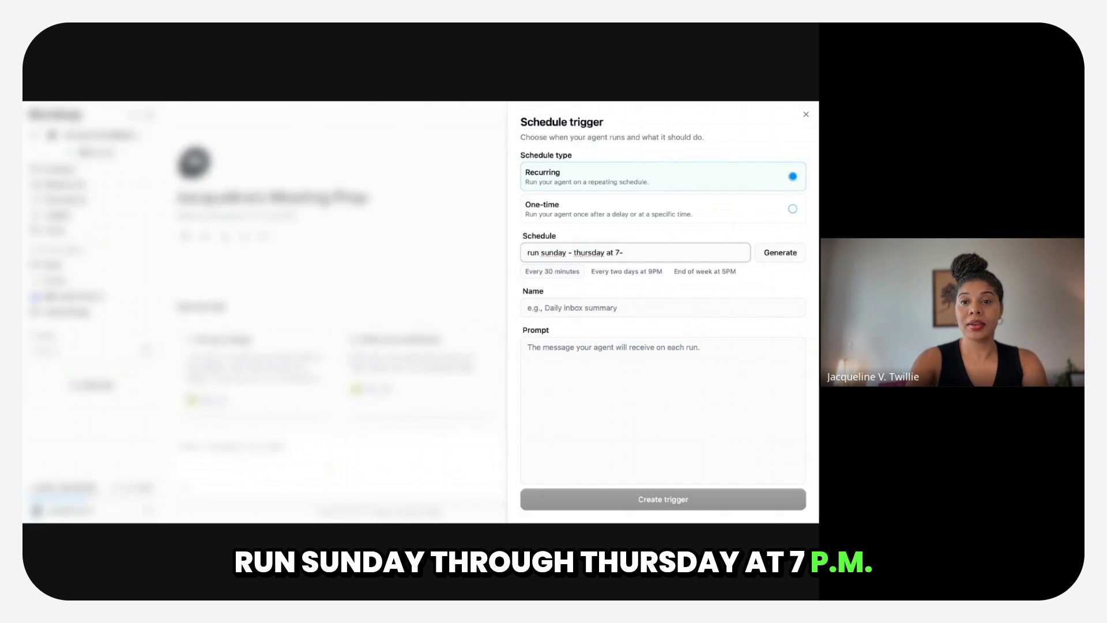
text(ursday at 7pm)
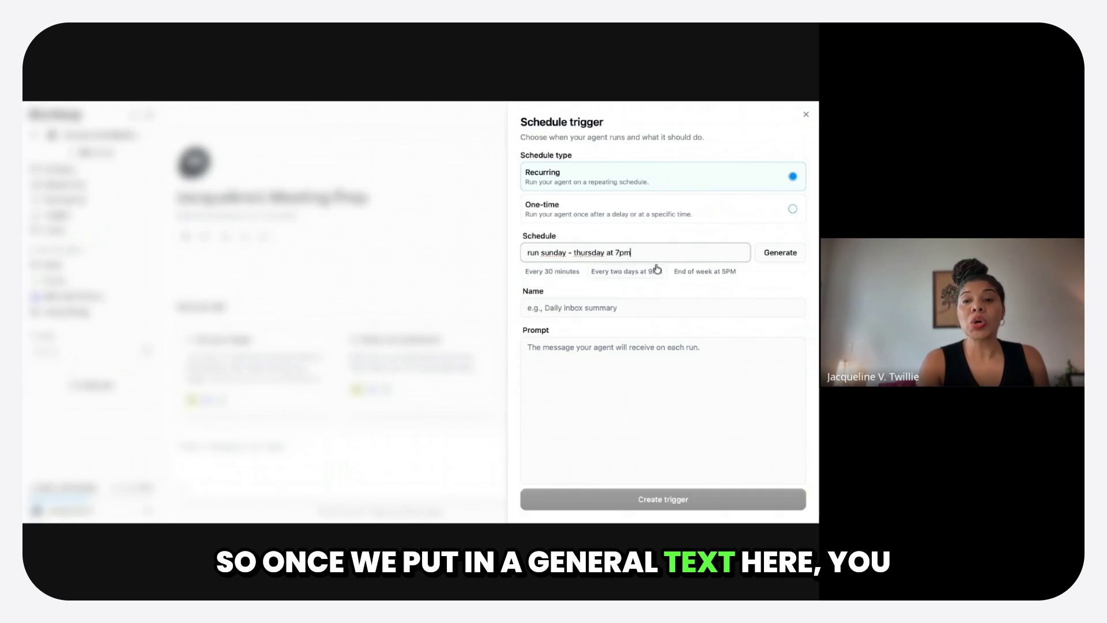
click(780, 254)
- Name the trigger "Meeting prep" and enter "You run every sunday - thursday 7pm" as its prompt
click(586, 293)
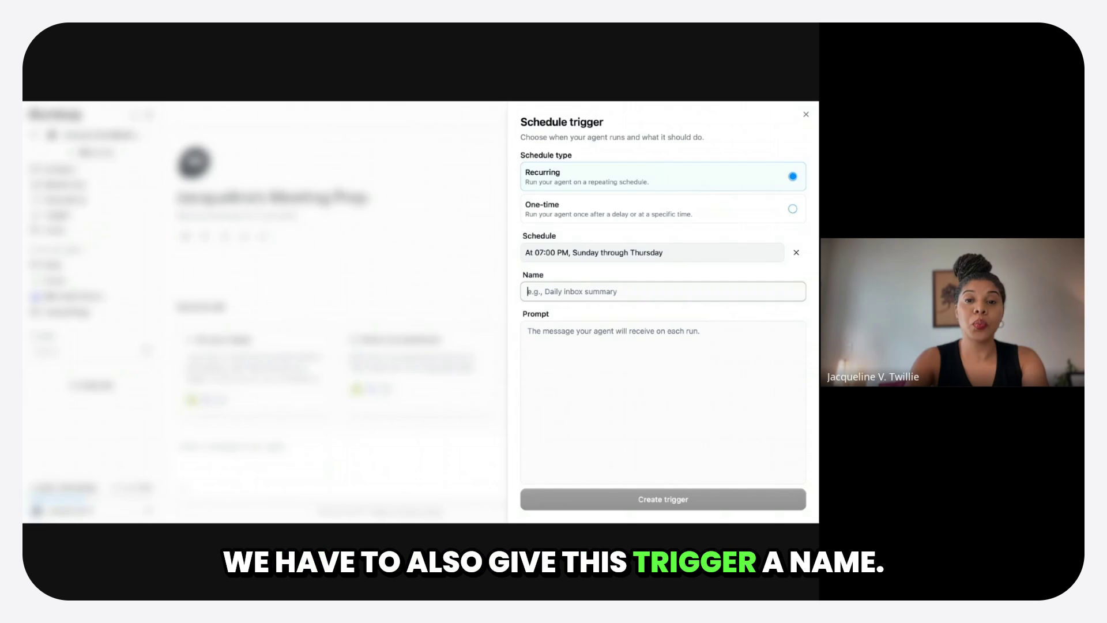
text(Meeting prep)
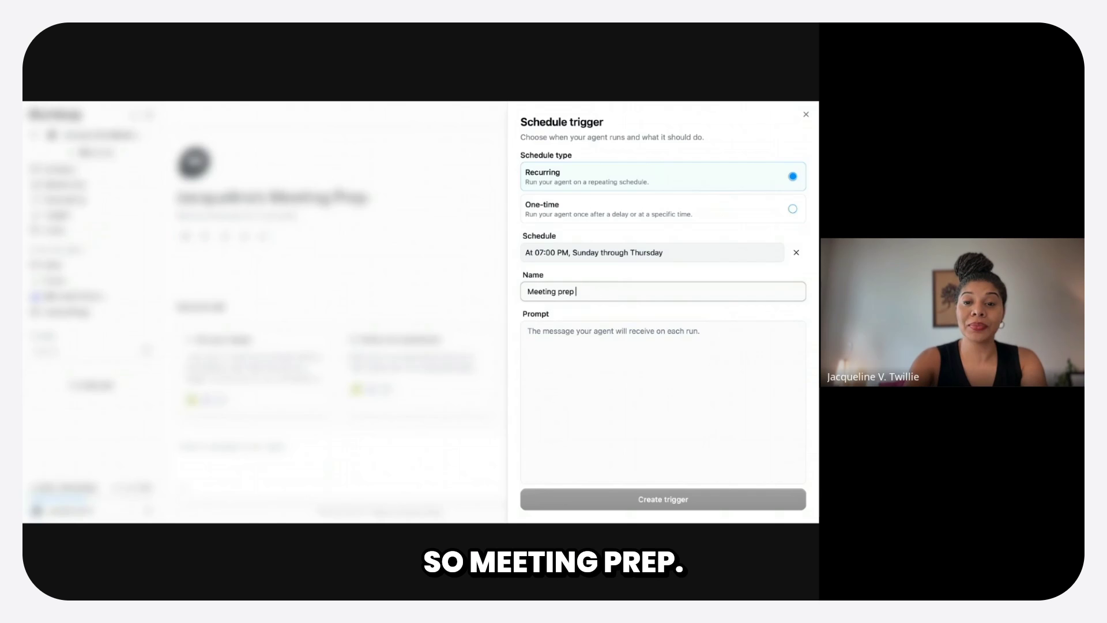
click(592, 356)
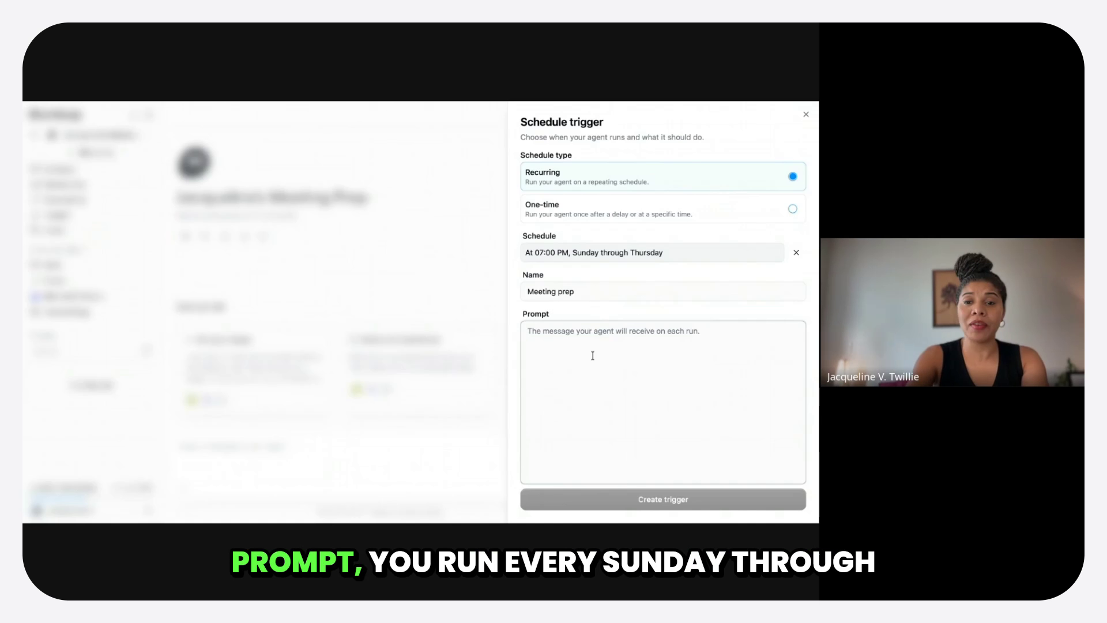
text(You)
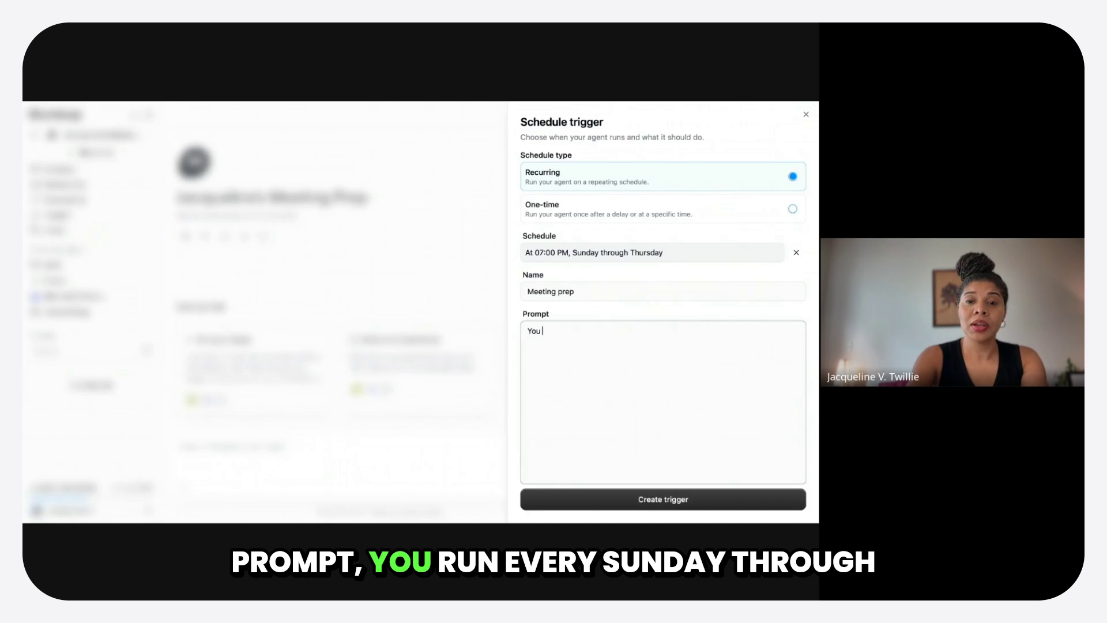
text( run eve)
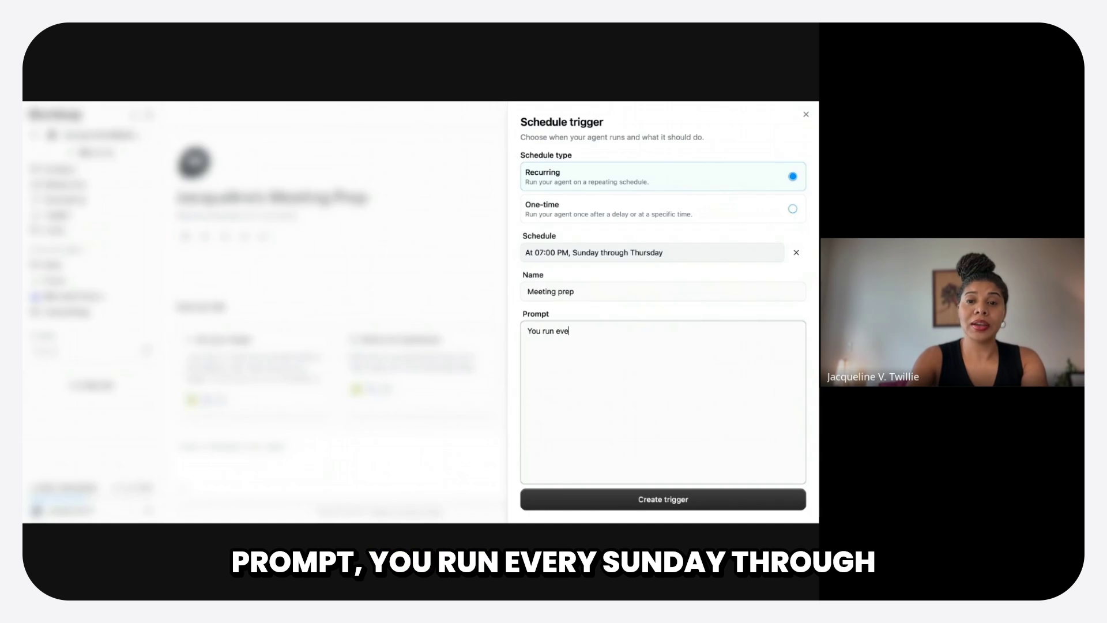
text(ry sund)
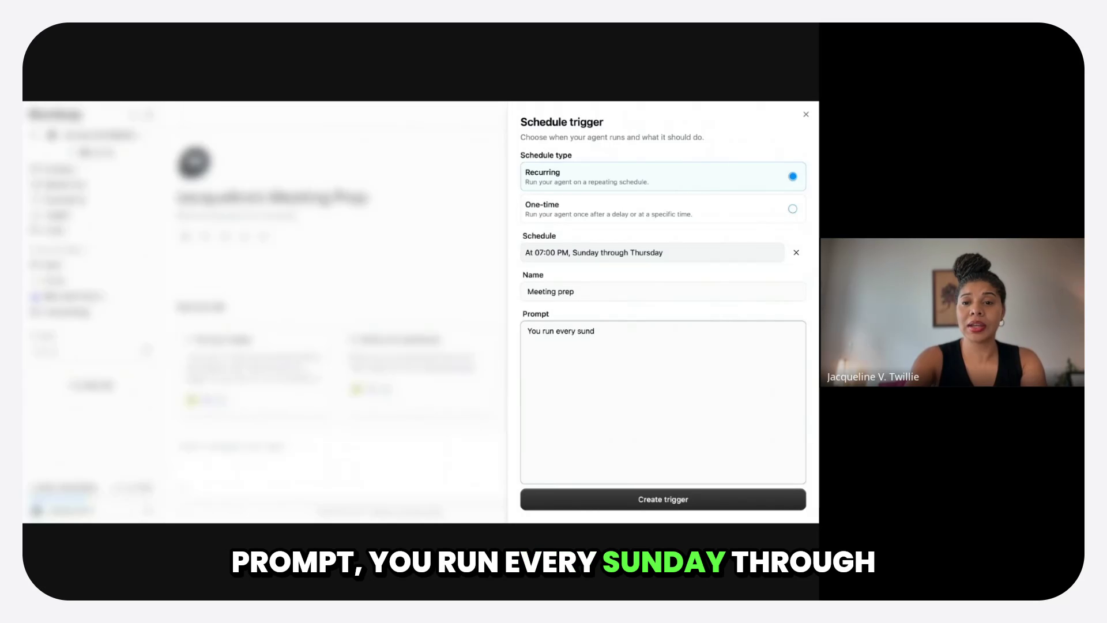
text(ay - th)
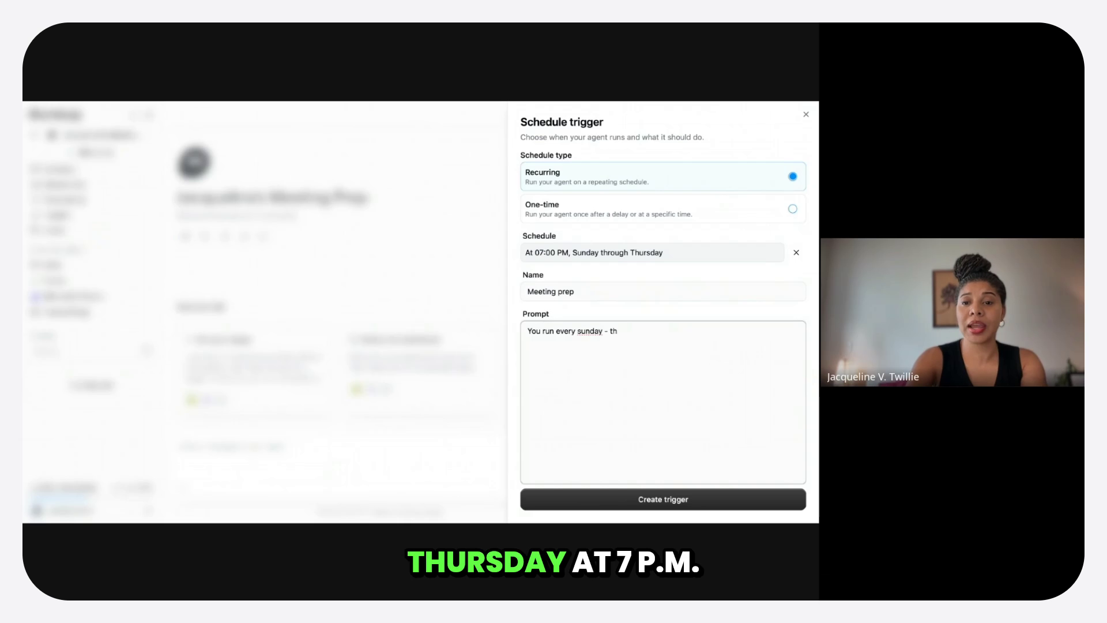
text(rurs)
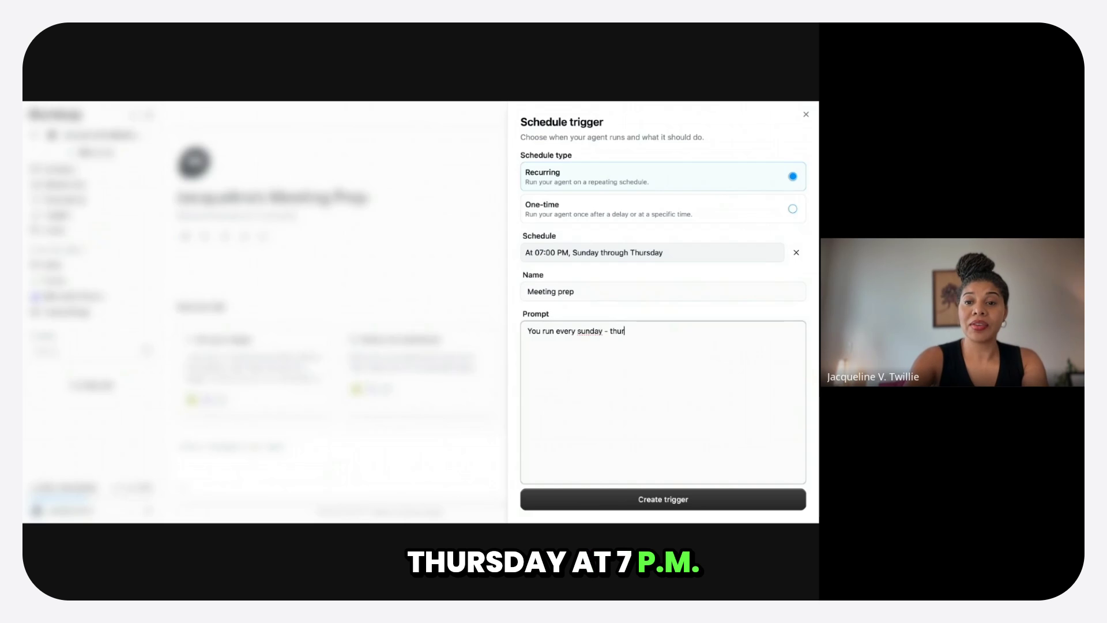
text(sday )
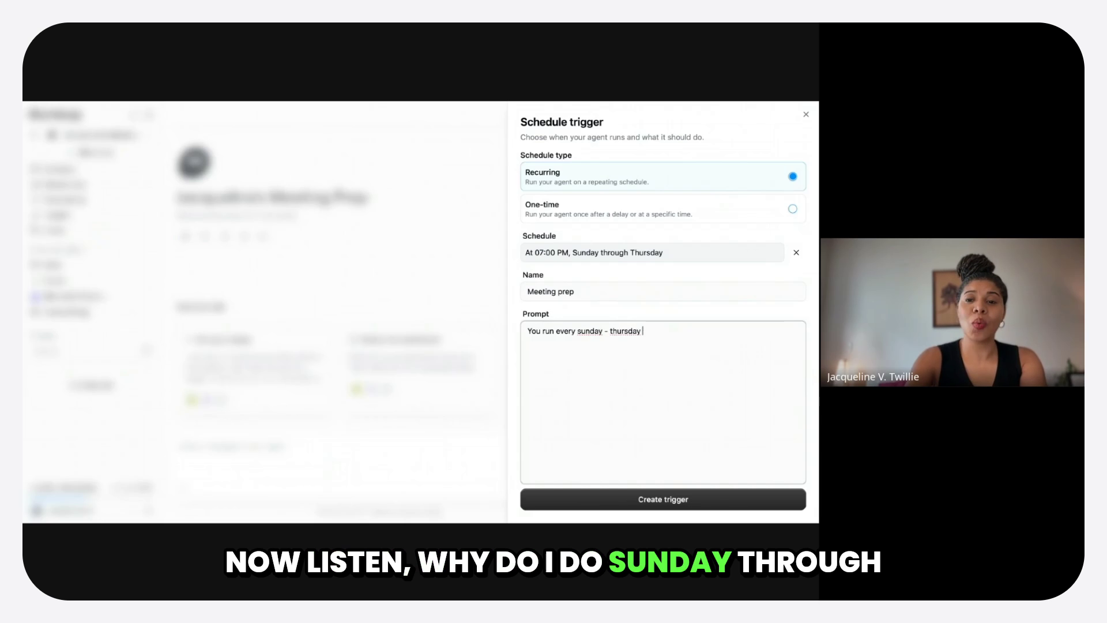
text(7-m)
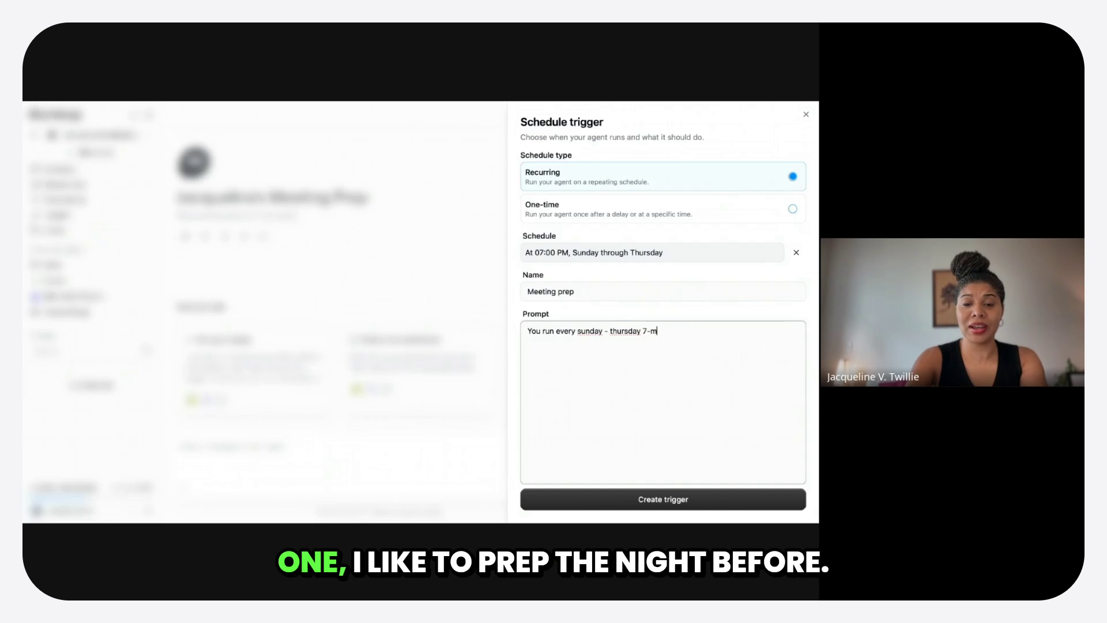
key(BackSpace)
key(BackSpace)
text(pm)
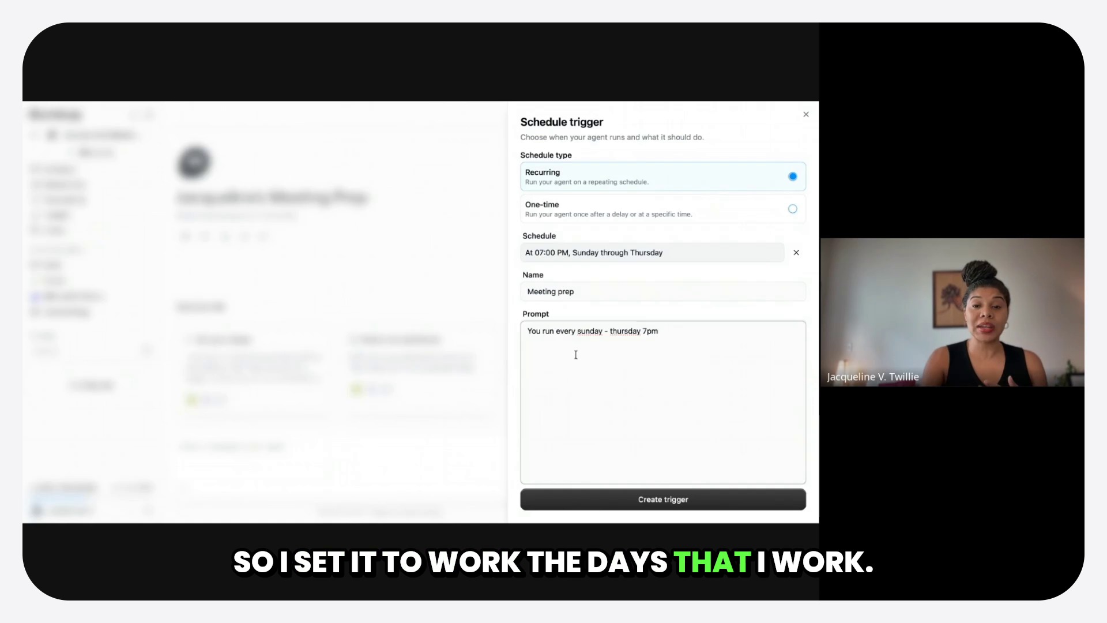
- Capitalize "Sunday" and "Thursday" in the trigger's prompt and create the trigger
click(582, 331)
key(BackSpace)
text(S)
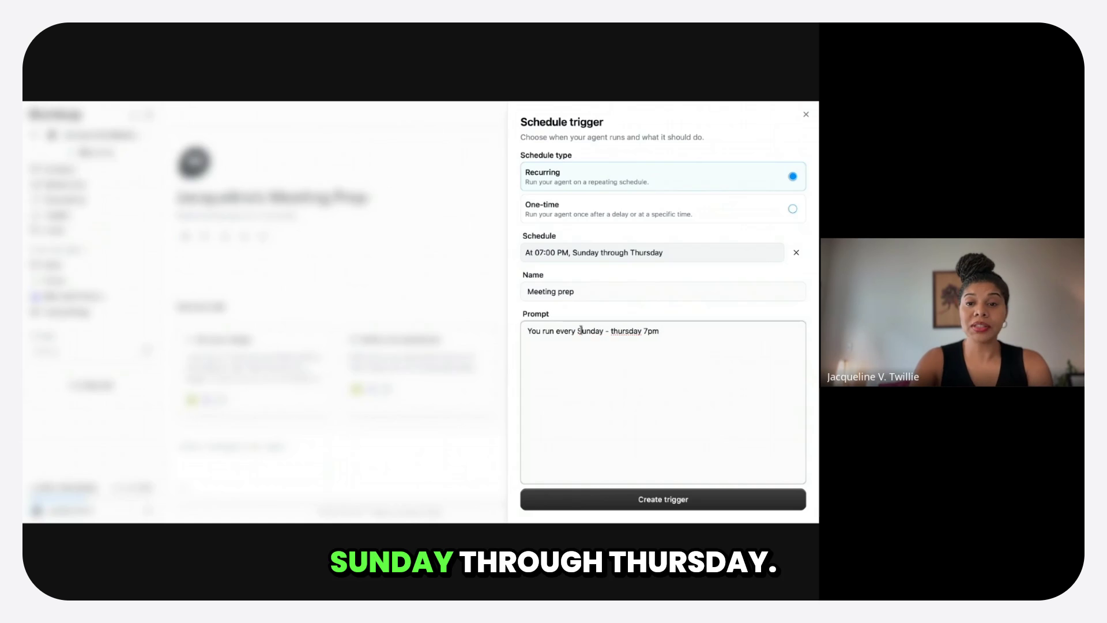
click(613, 332)
key(BackSpace)
text(T)
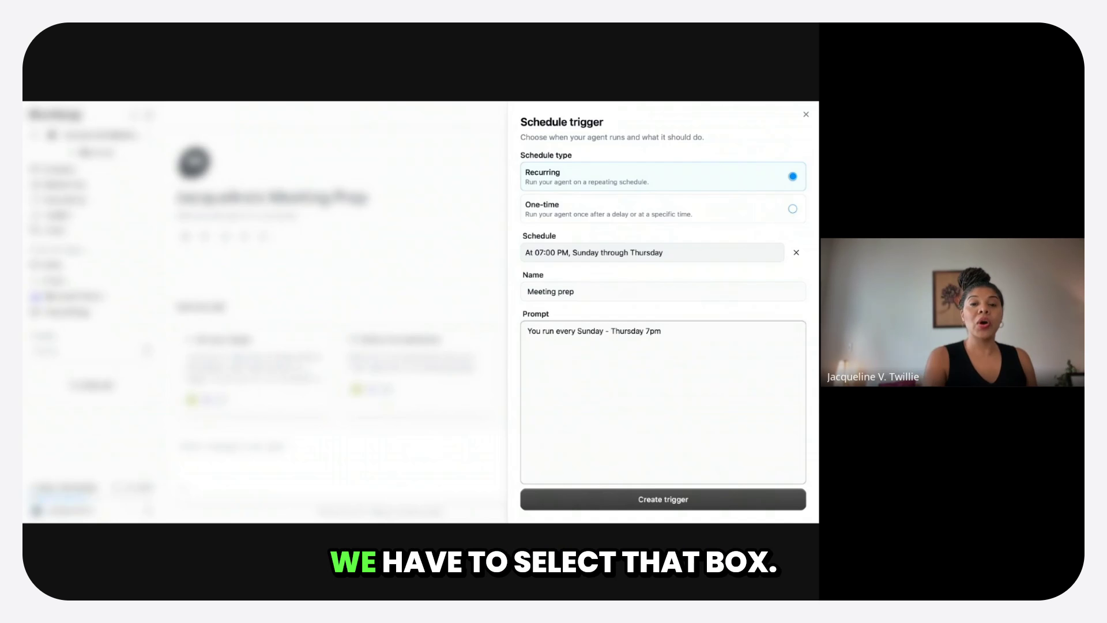
click(663, 500)
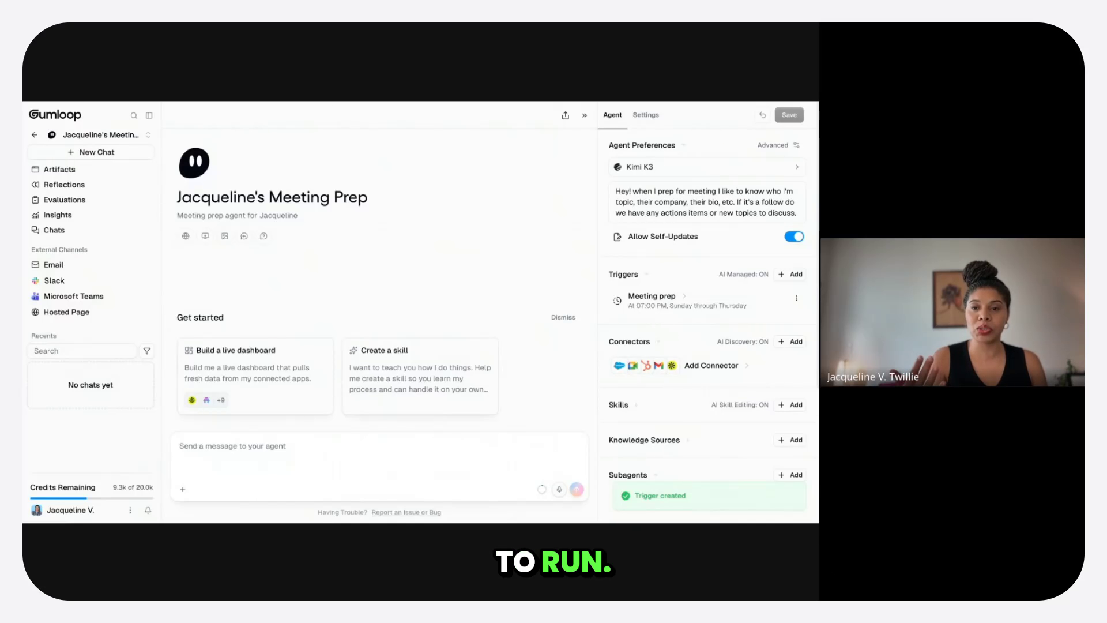
- Add the Google Calendar, Gmail and Google Docs connectors to the agent
mouse_move(738, 403)
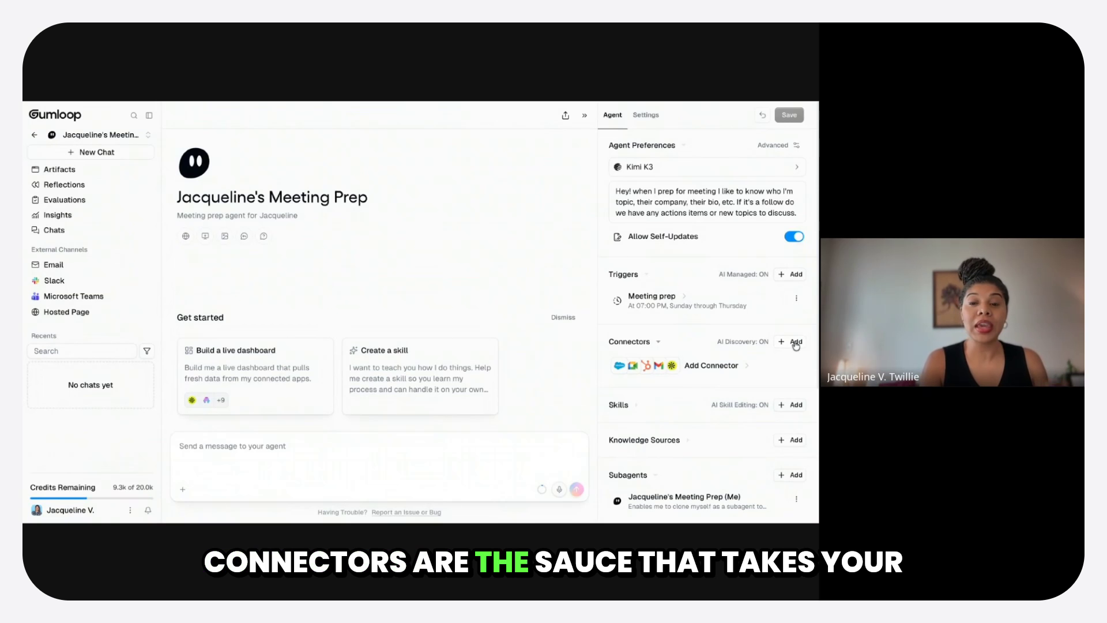
click(796, 342)
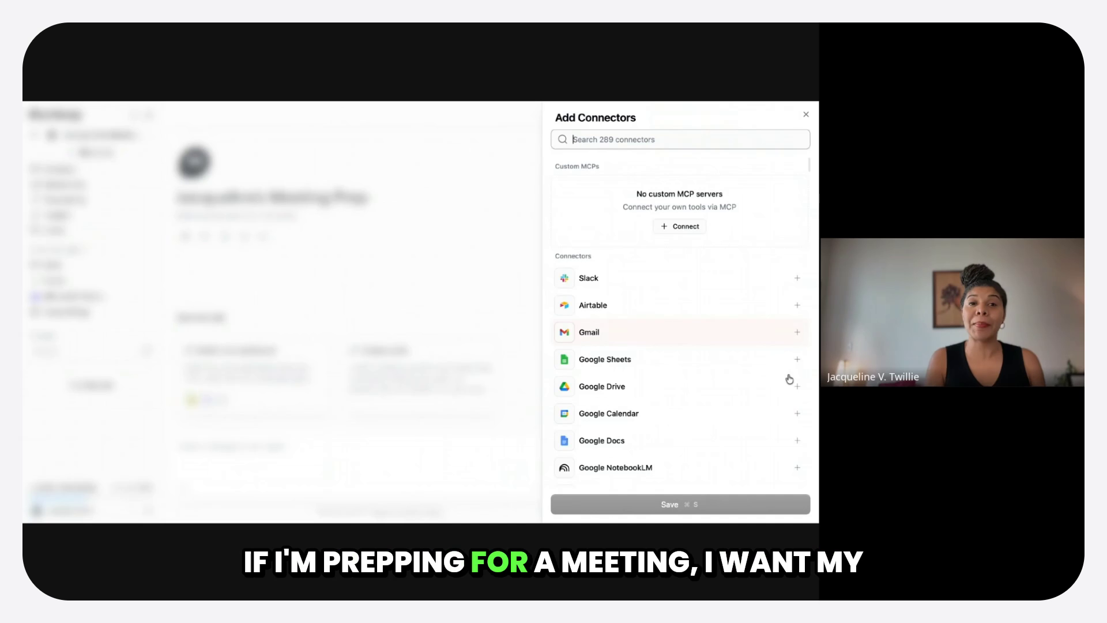
click(801, 417)
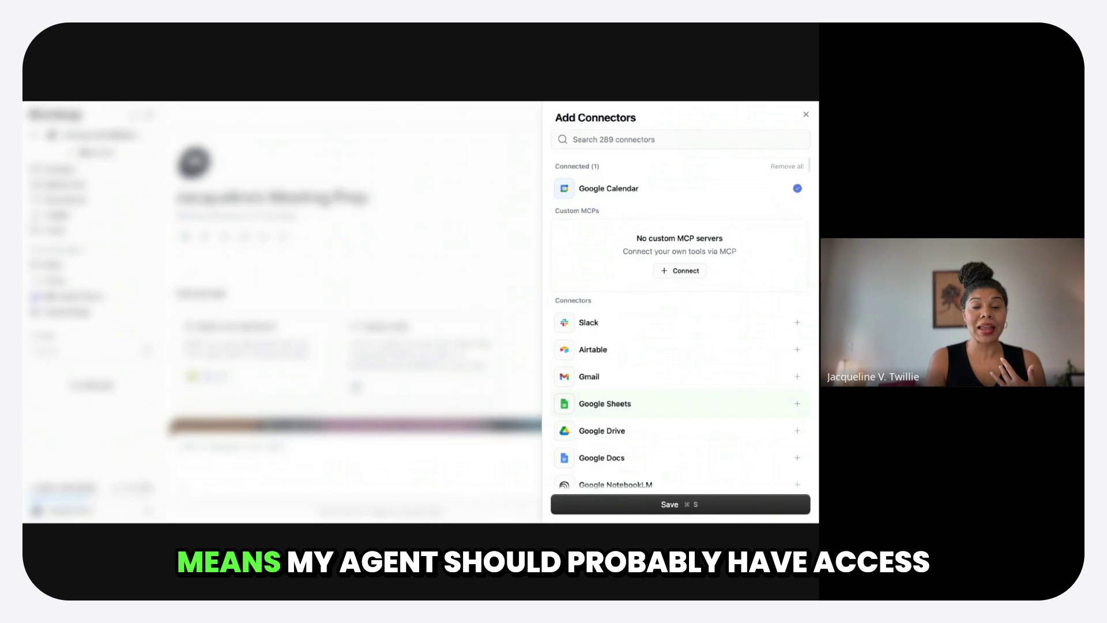
click(798, 378)
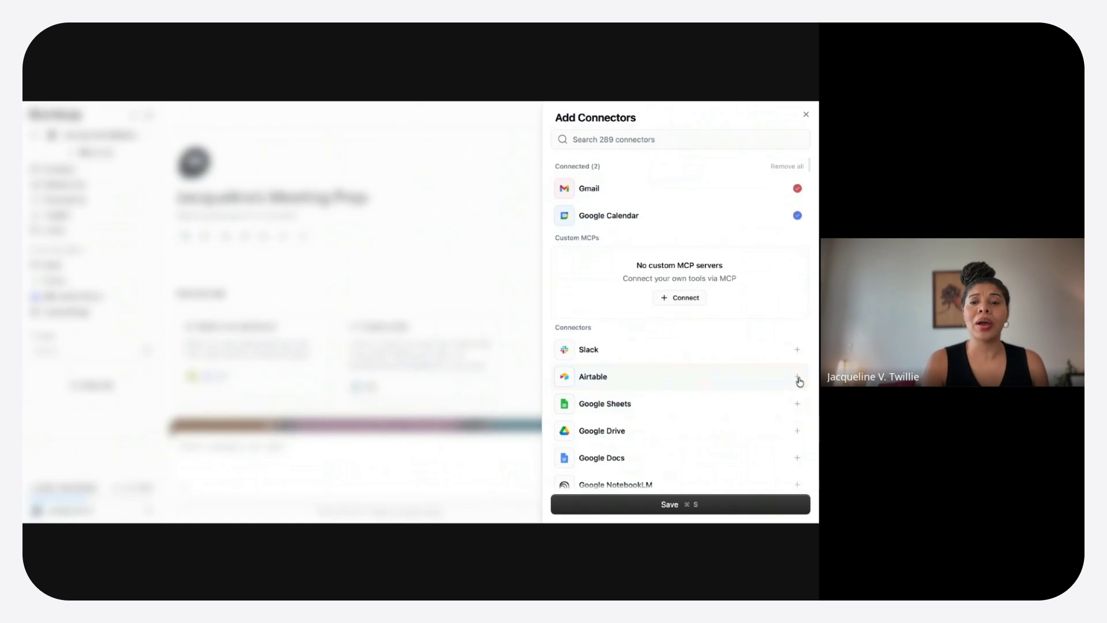
click(797, 459)
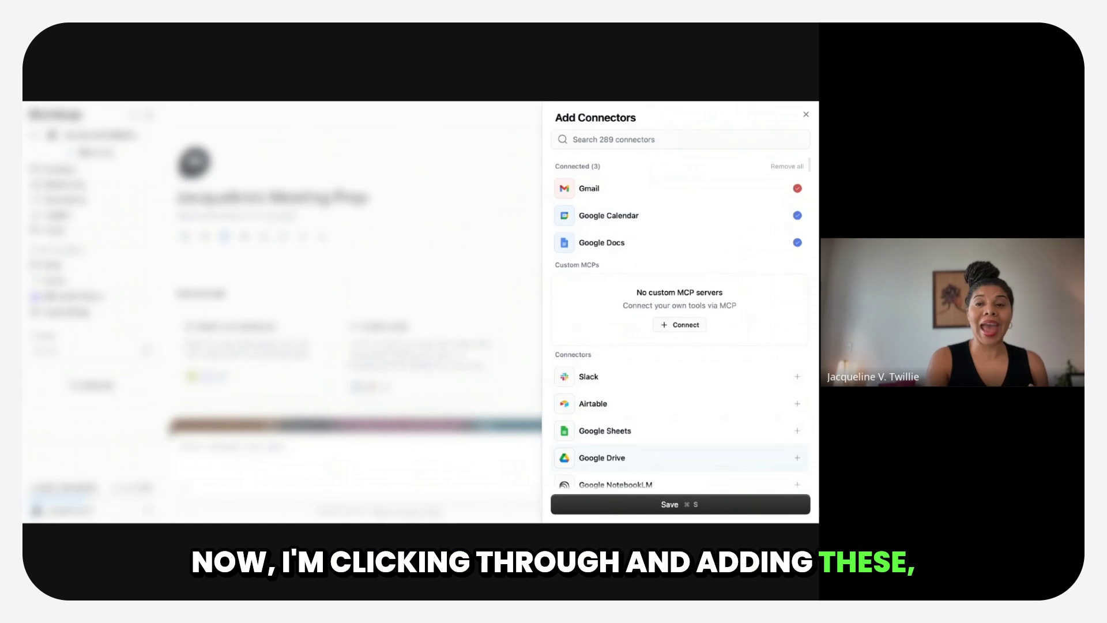